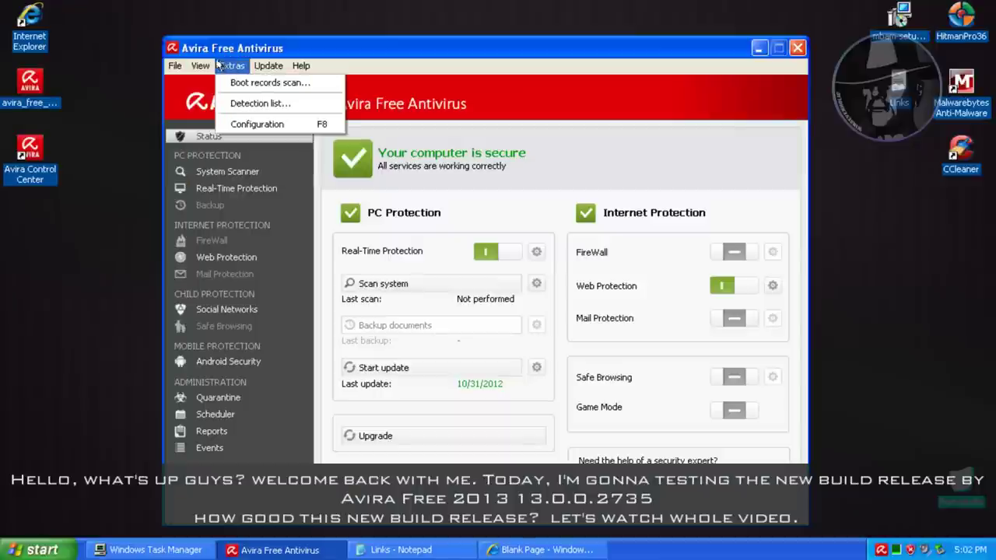
Open the Avira configuration and turn on Expert mode.
left_click(257, 122)
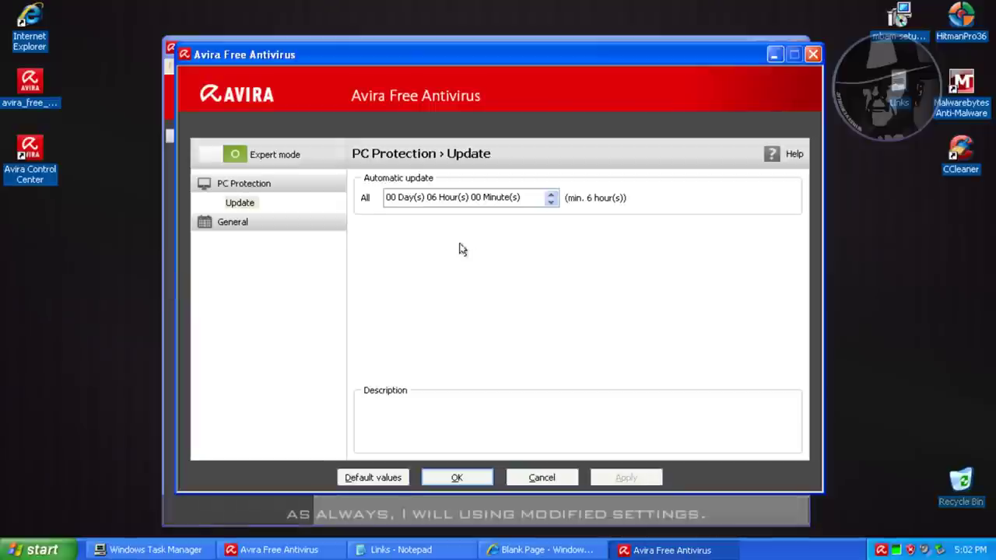
left_click(232, 154)
left_click(217, 216)
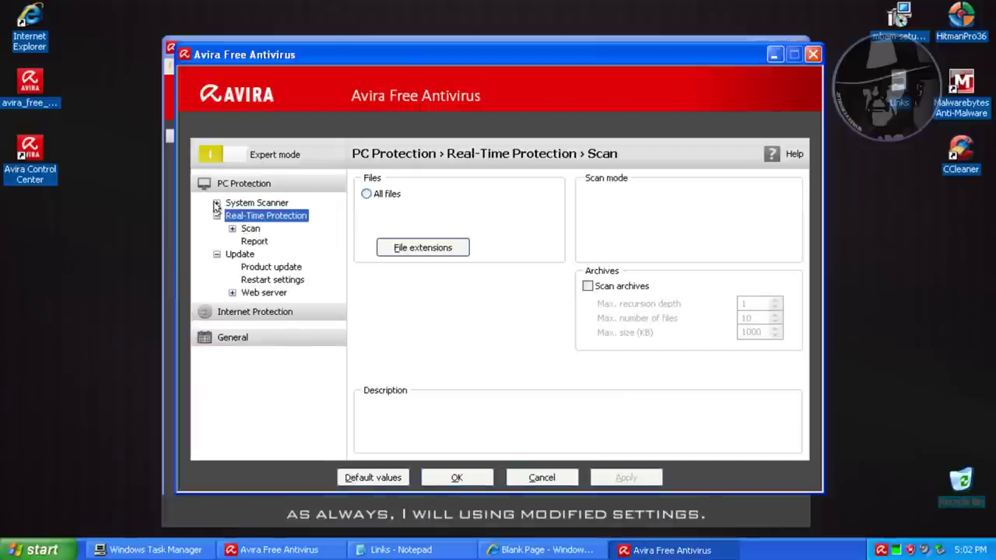
Go through the System Scanner scan settings and set the AHeAD heuristic to High detection level.
left_click(217, 204)
left_click(216, 203)
double_click(247, 217)
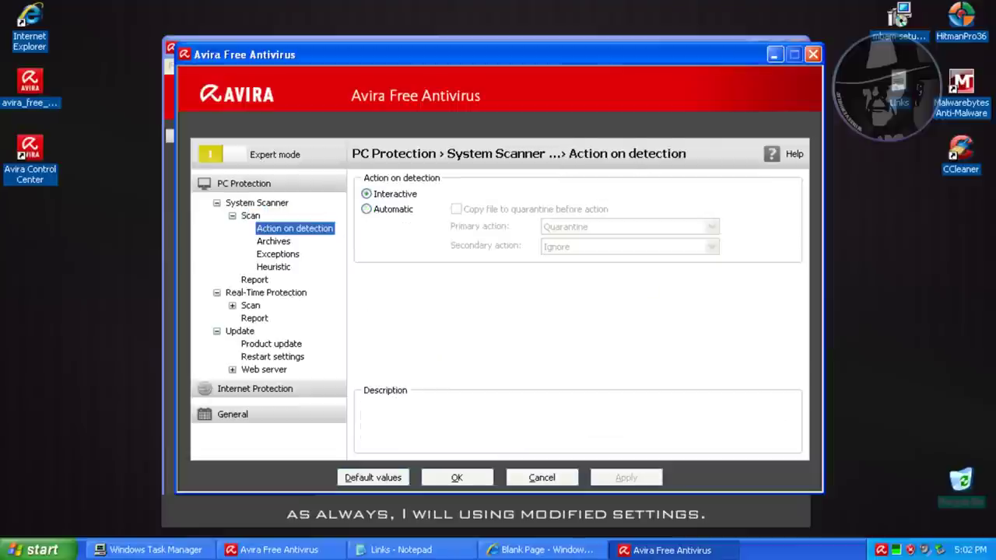
left_click(268, 241)
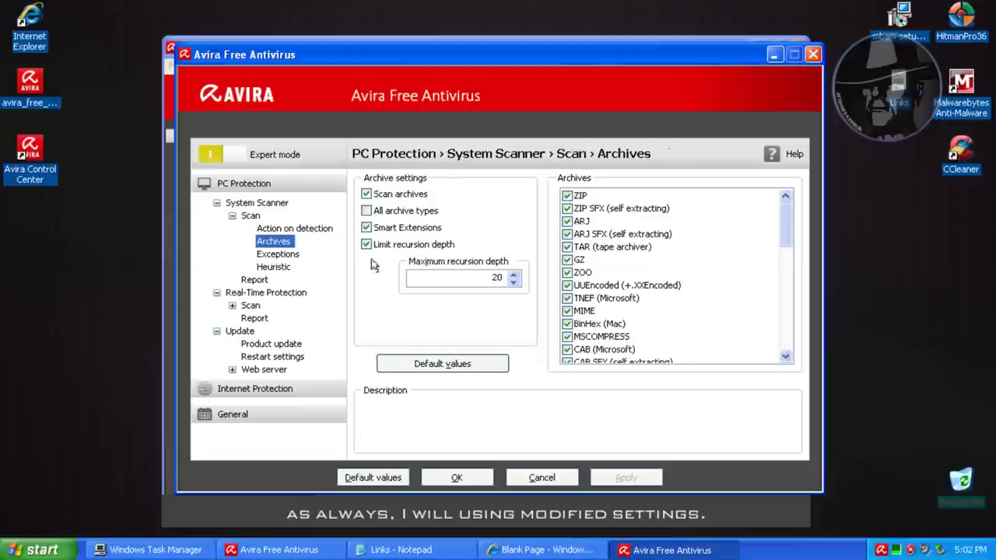
left_click(283, 254)
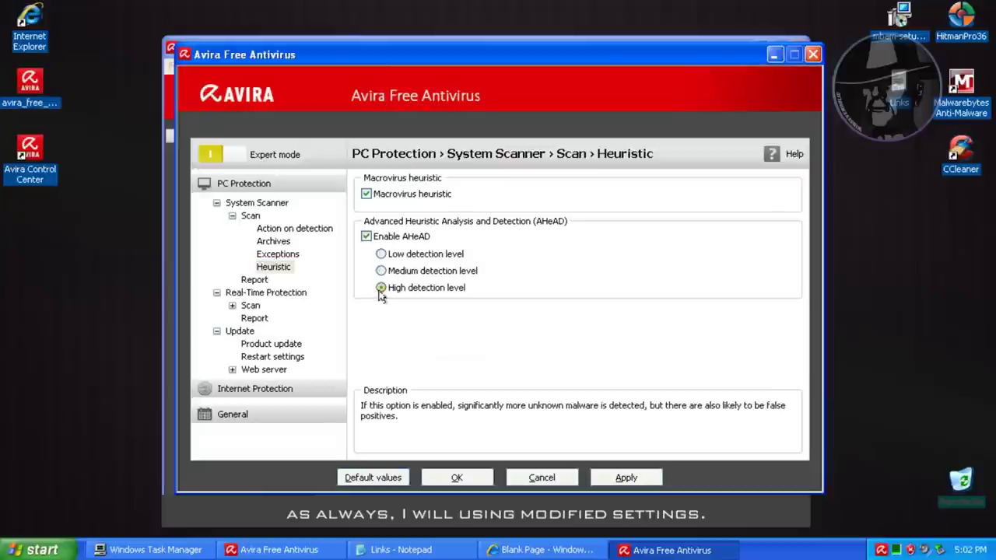
Look through the PC Protection settings for Real-Time Protection scanning, updates and the web server connection.
left_click(246, 282)
left_click(246, 293)
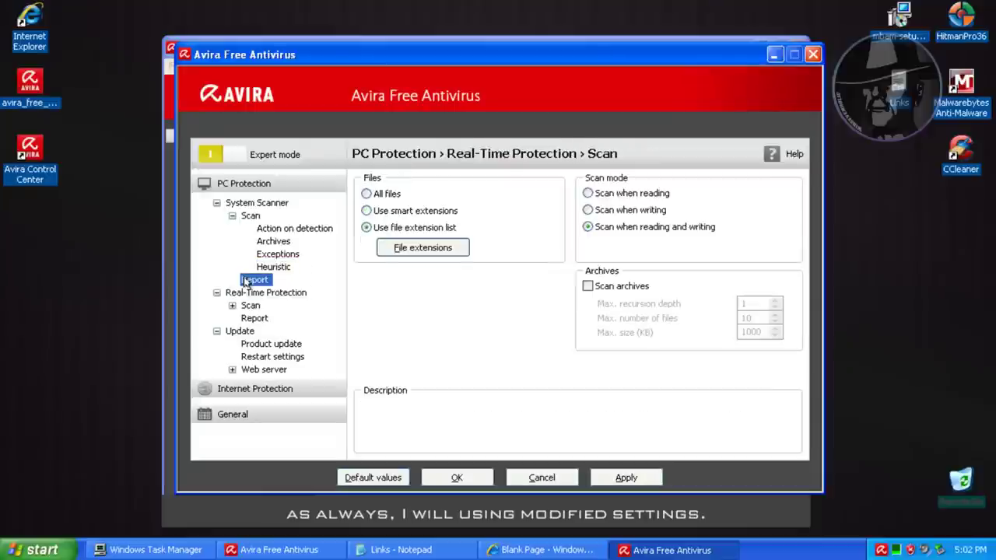
left_click(247, 293)
double_click(249, 306)
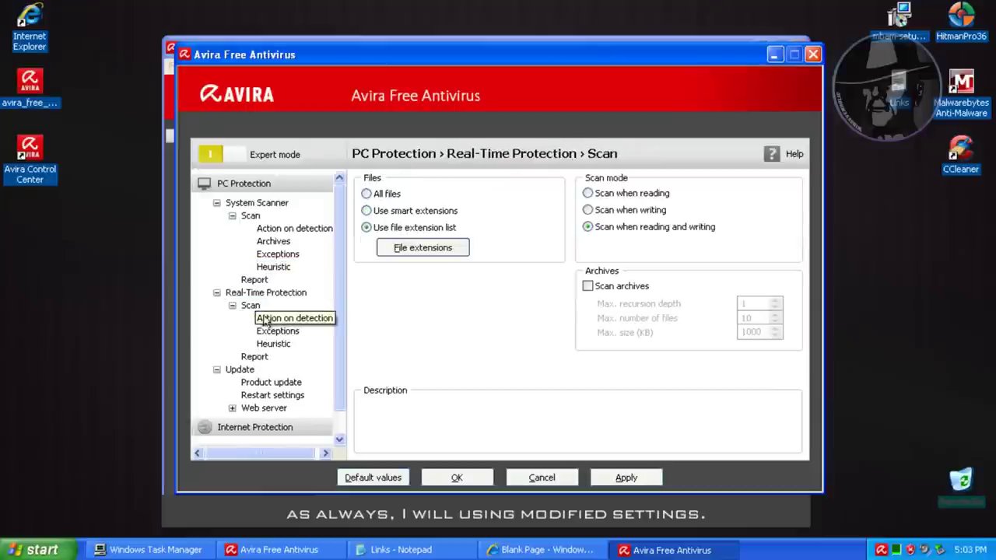
left_click(265, 319)
key("Down")
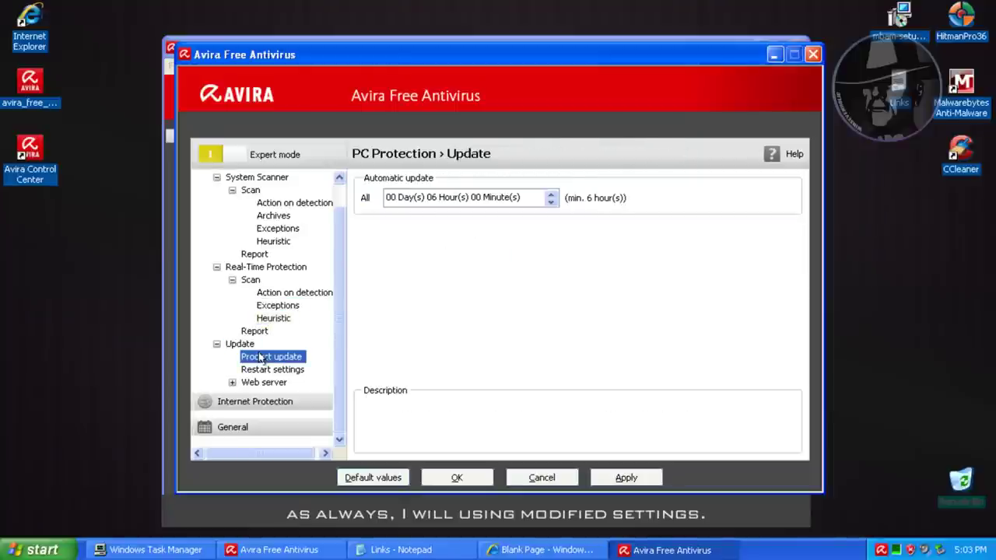
left_click(255, 402)
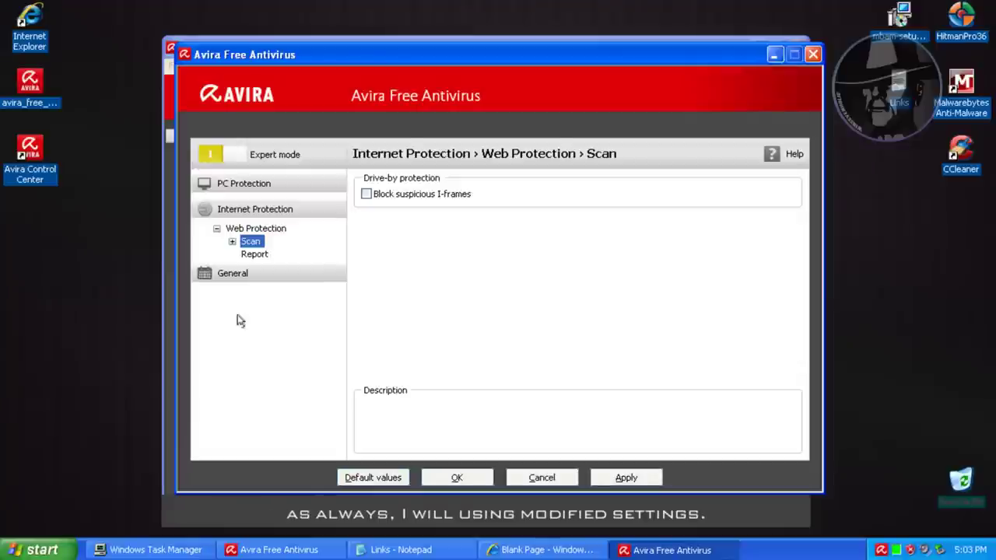
left_click(240, 182)
left_click(264, 358)
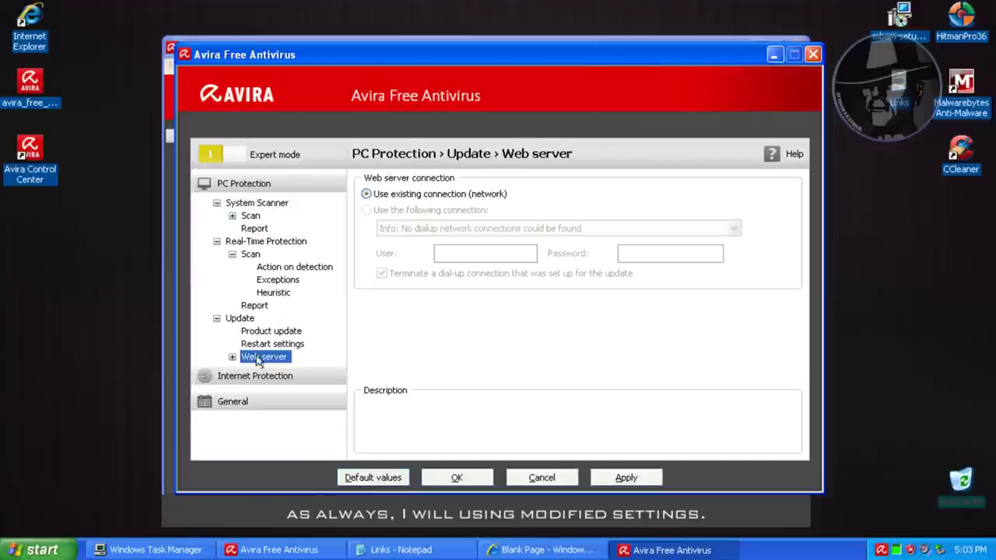
Examine the Web Protection scan settings, including drive-by protection, action on detection, blocked requests, exceptions and heuristic.
left_click(235, 392)
left_click(232, 241)
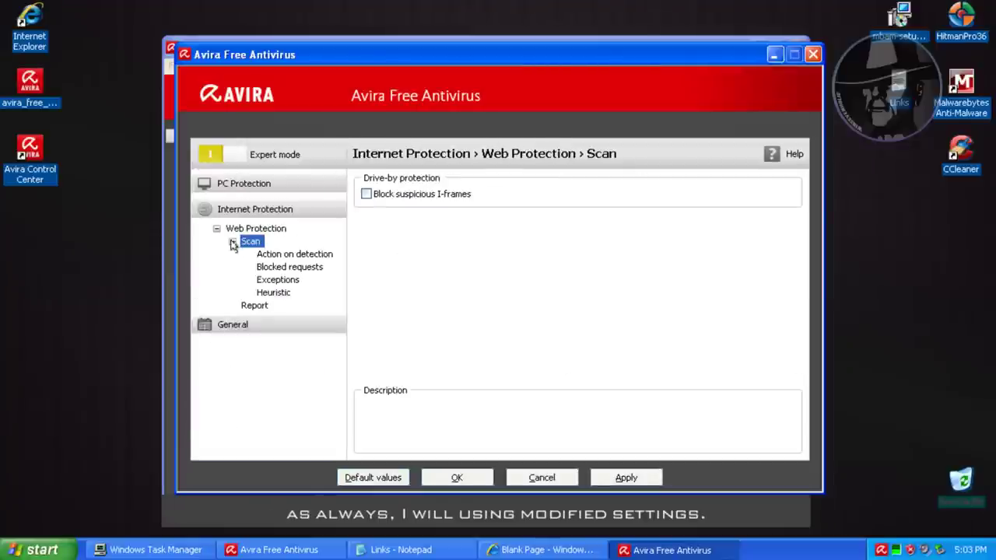
left_click(232, 241)
left_click(256, 228)
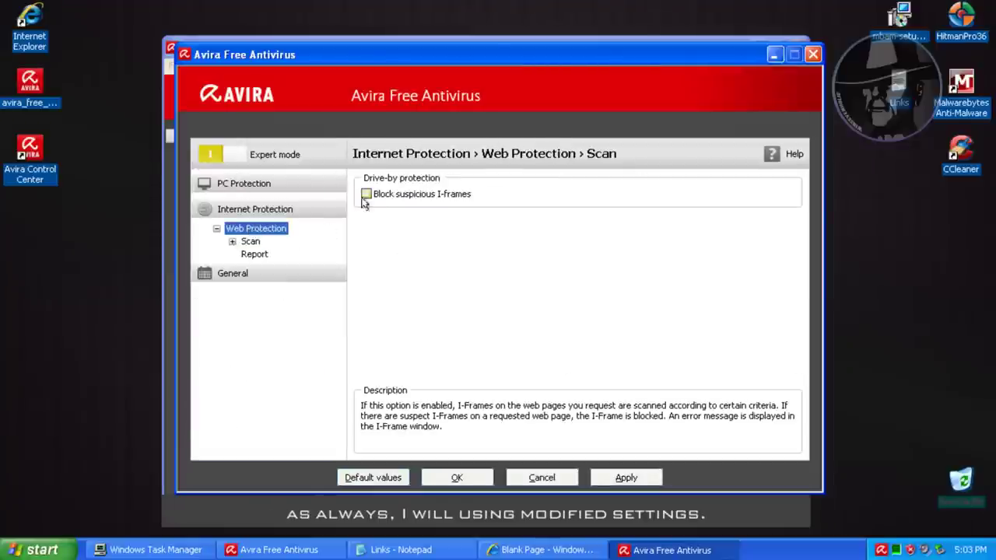
left_click(232, 242)
left_click(273, 255)
left_click(286, 268)
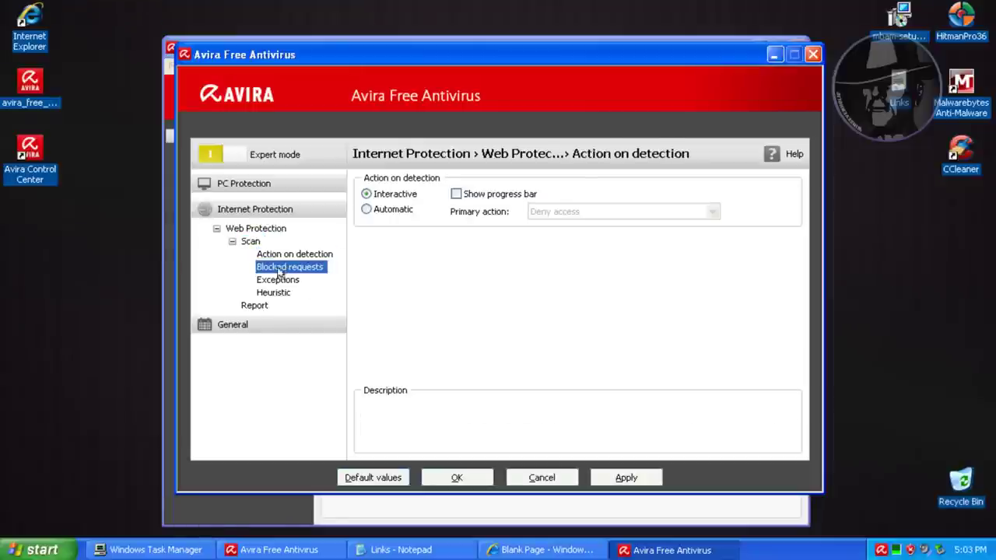
mouse_move(393, 288)
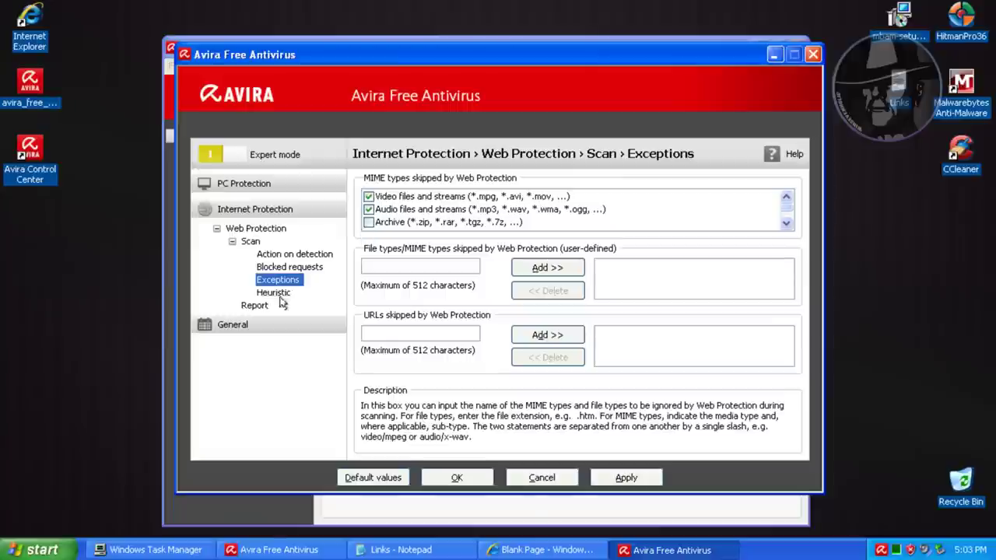
mouse_move(445, 176)
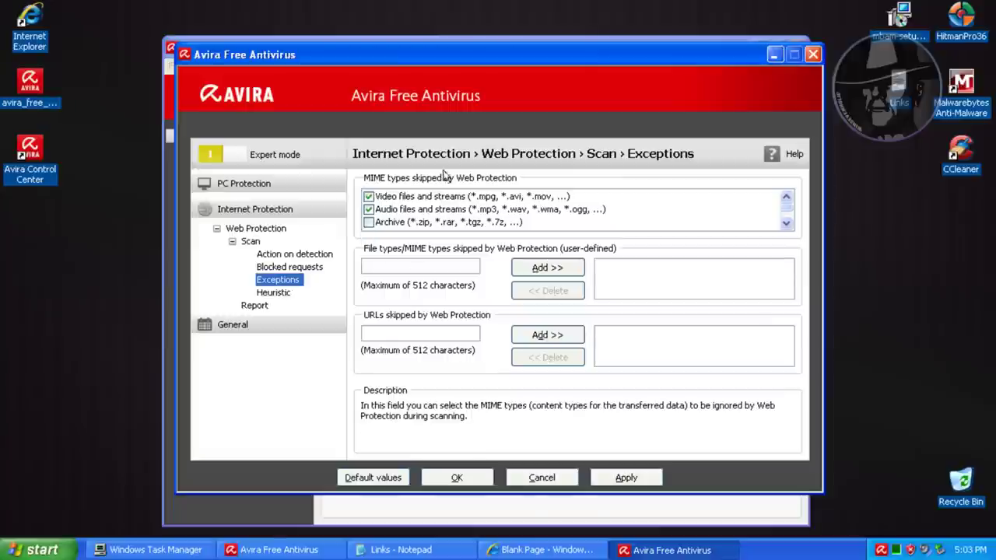
left_click(270, 295)
left_click(250, 306)
Review the General settings from threat categories through acoustic alerts, and save the configuration.
left_click(231, 324)
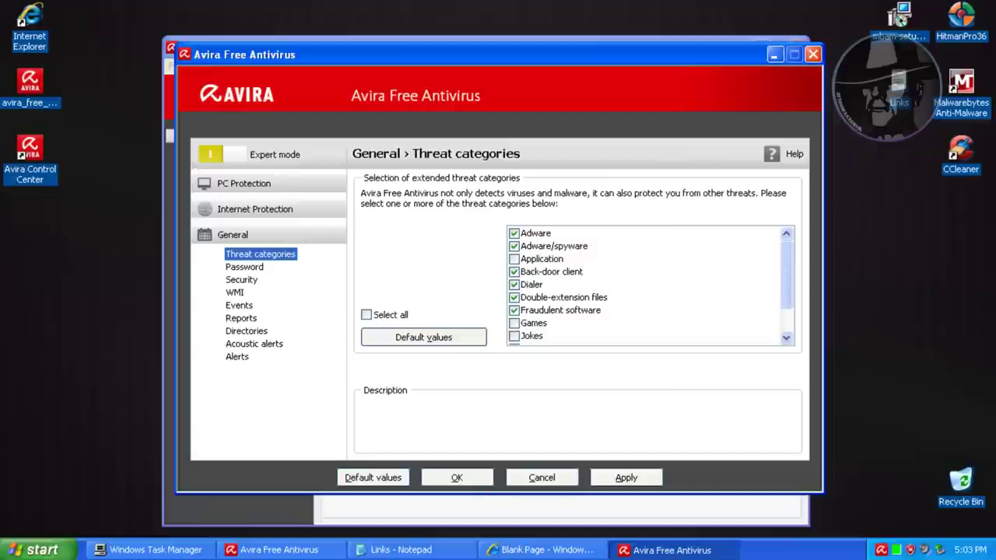
left_click_drag(786, 277, 785, 298)
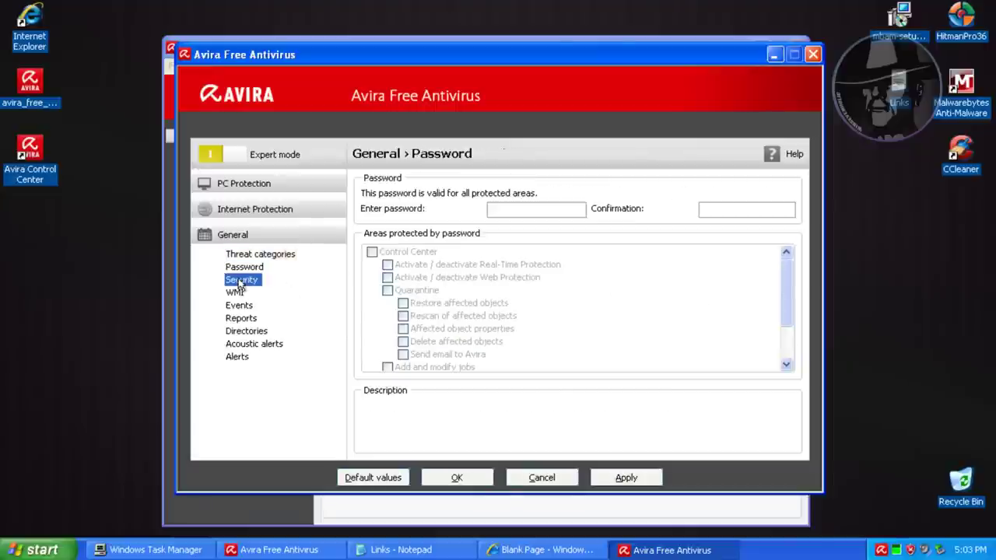
left_click(236, 305)
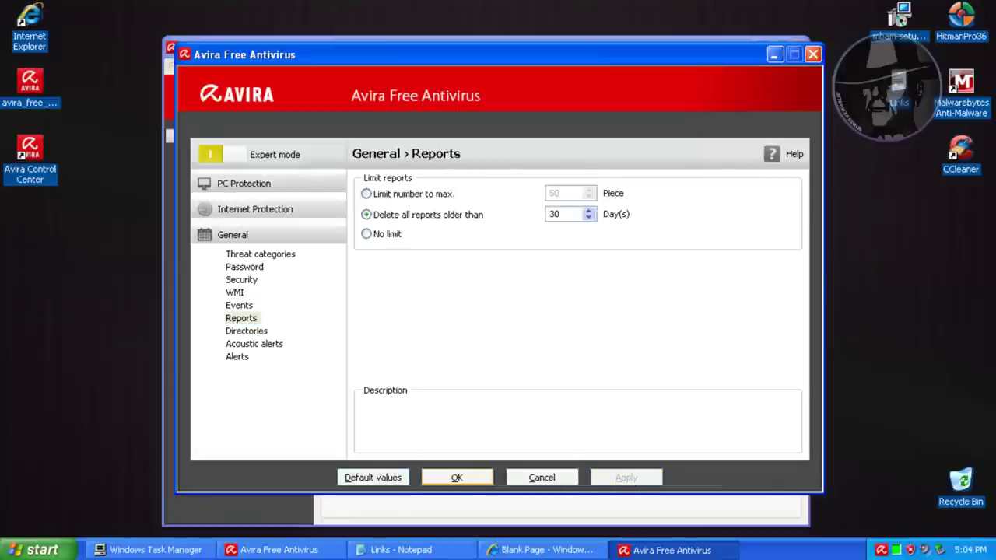
left_click(256, 343)
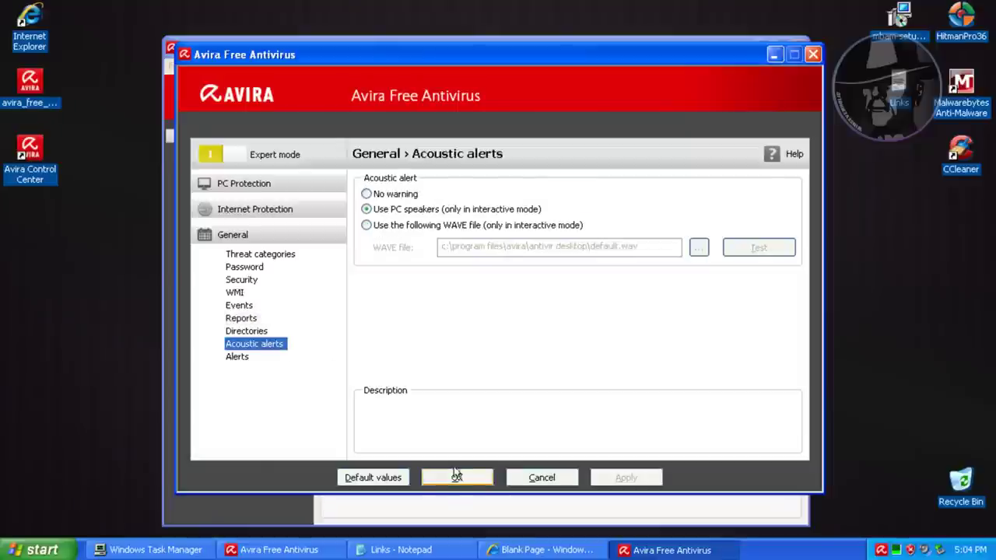
left_click(458, 478)
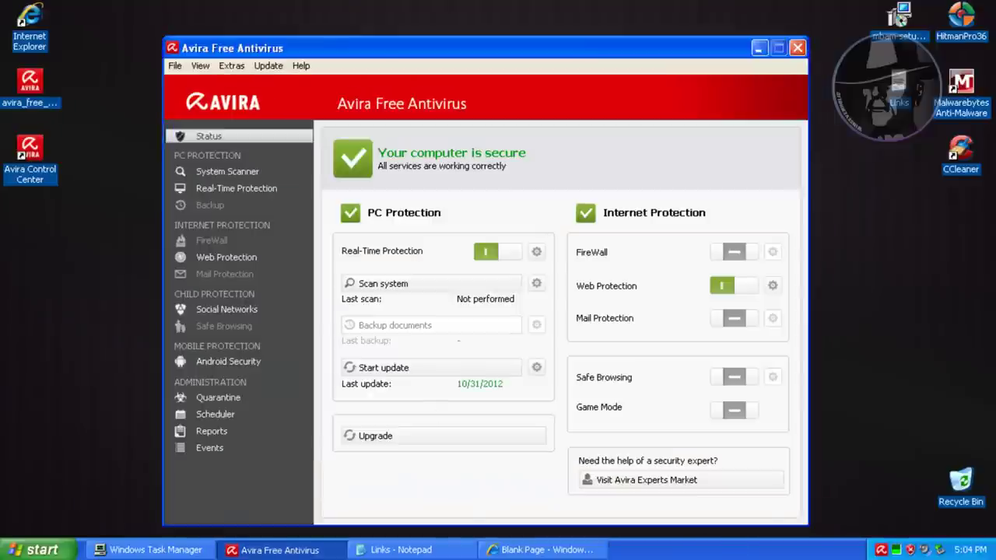
Run an Avira update from the status page and close the Updater when it finishes.
left_click(412, 369)
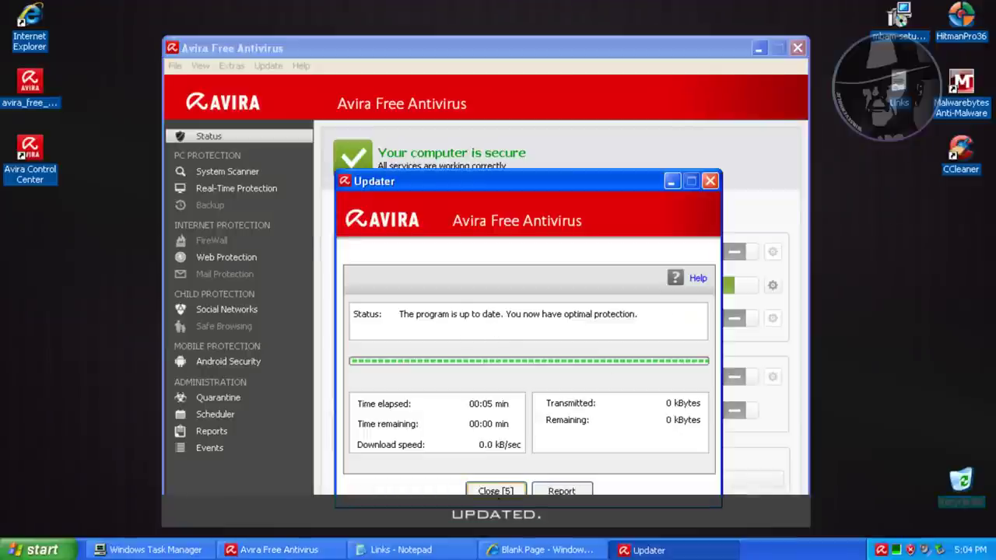
left_click(496, 491)
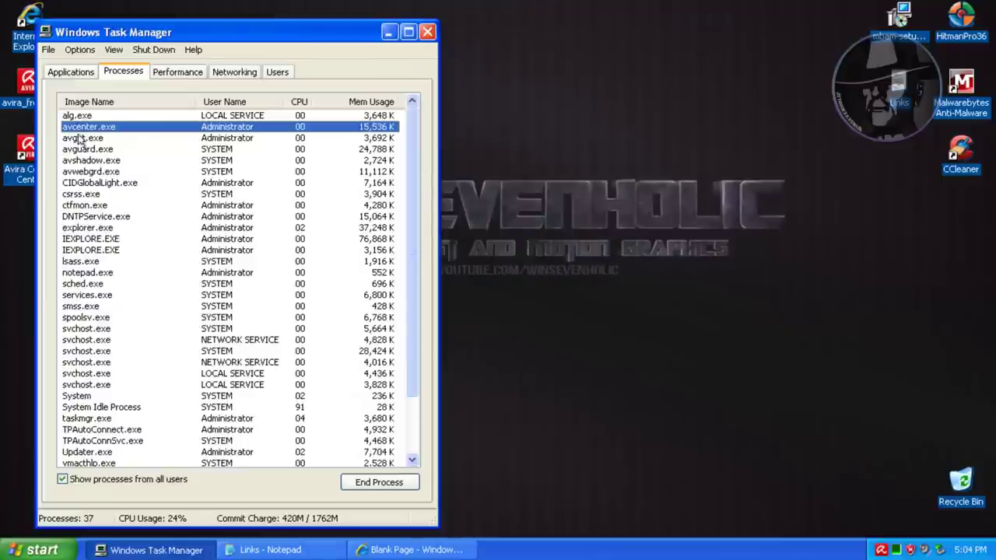
Examine the memory usage of the Avira processes and Updater.exe in Windows Task Manager.
left_click(80, 139)
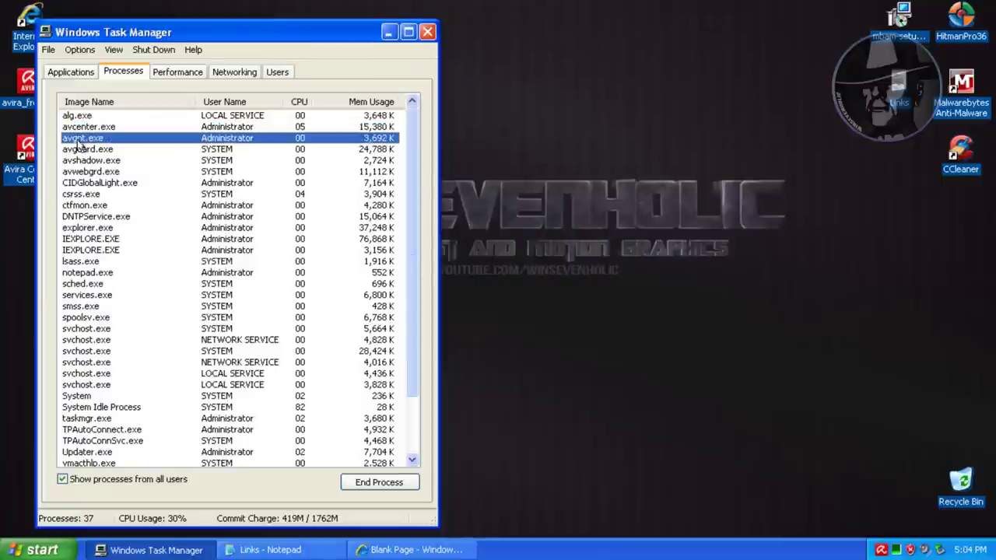
left_click(79, 150)
left_click(79, 160)
left_click(81, 172)
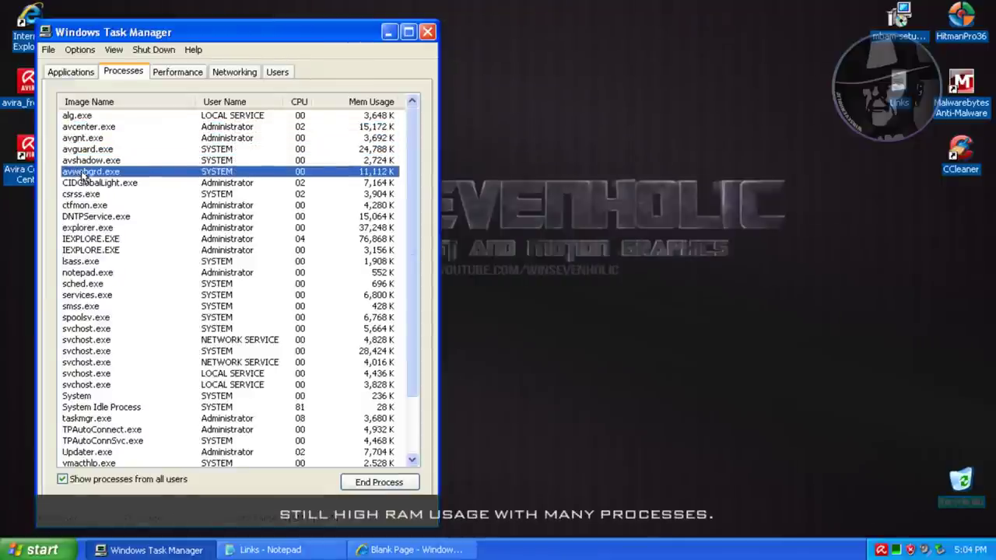
left_click(82, 184)
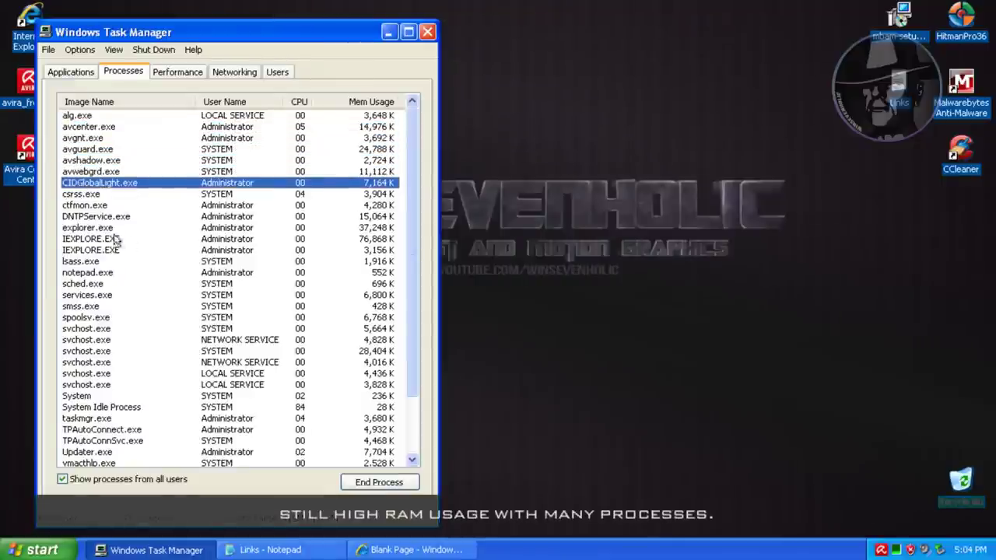
scroll(412, 241, "down", 2)
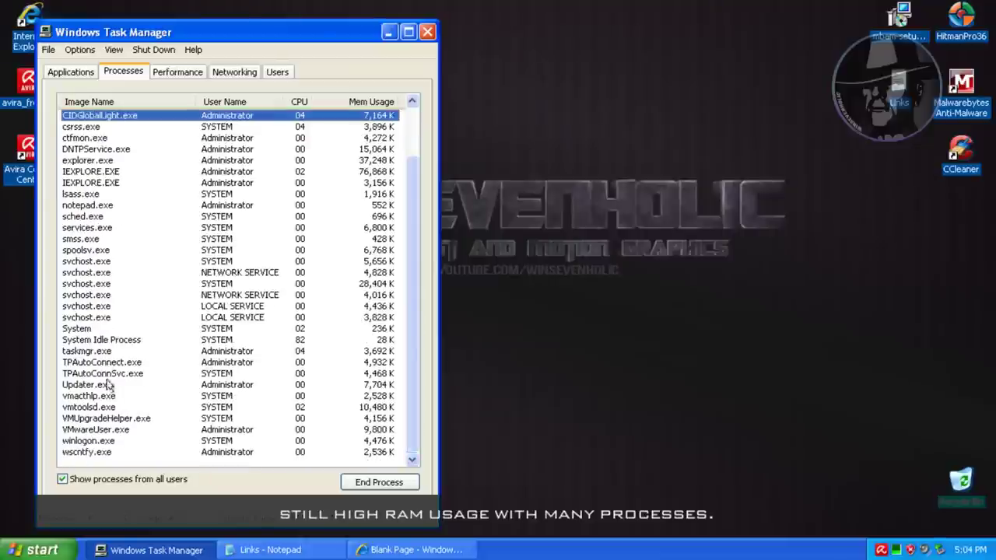
left_click(89, 385)
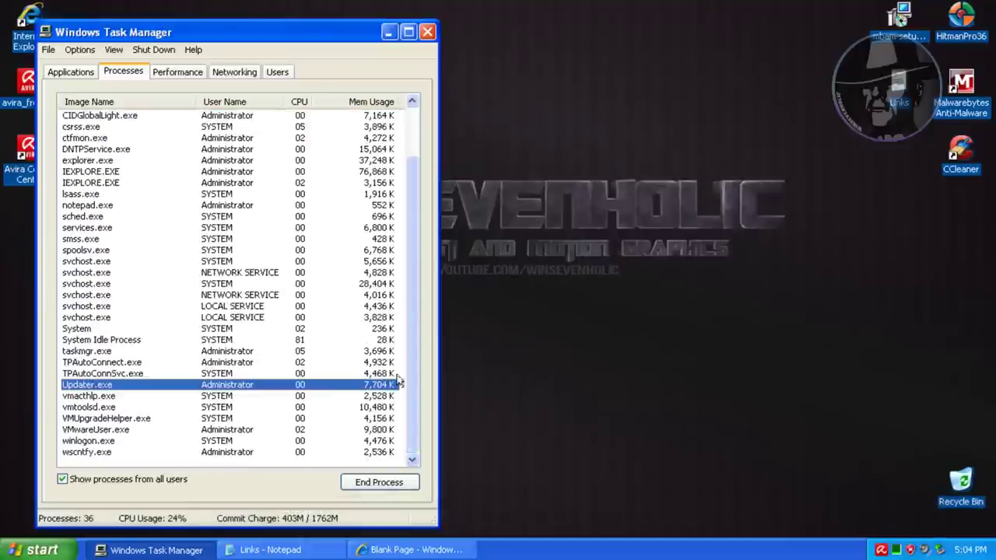
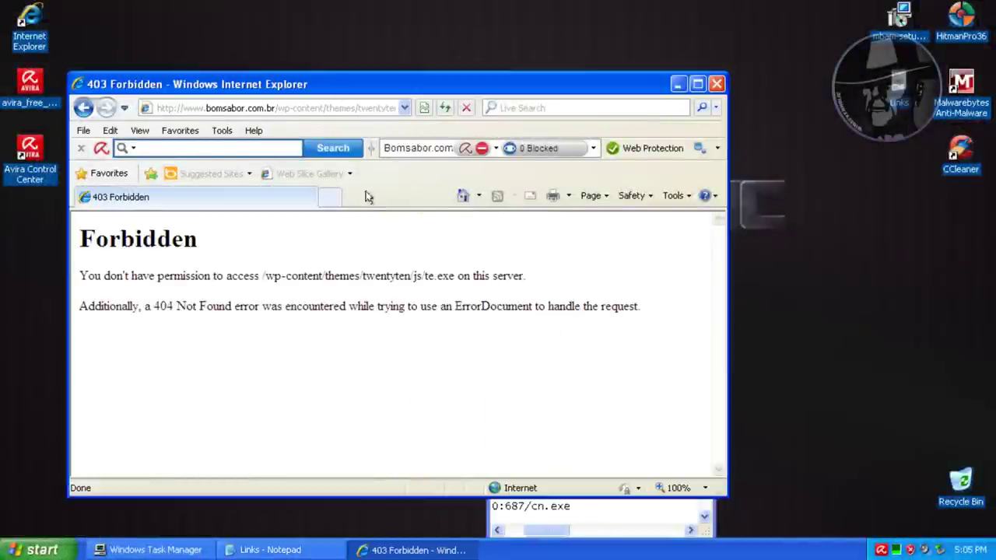
left_click(381, 109)
type("http://gamarubber.com/NPY.exe")
key("Return")
left_click(270, 550)
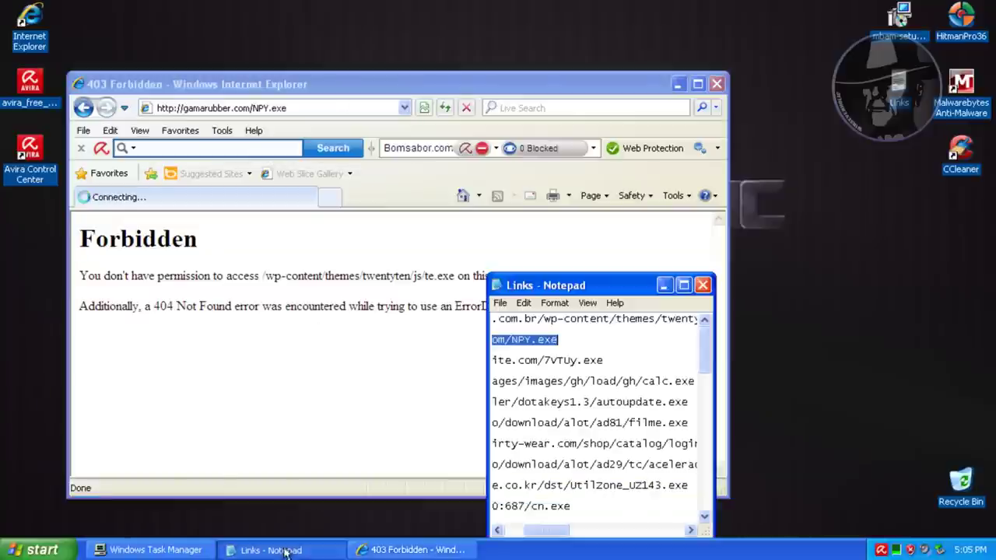
double_click(521, 361)
left_click(482, 291)
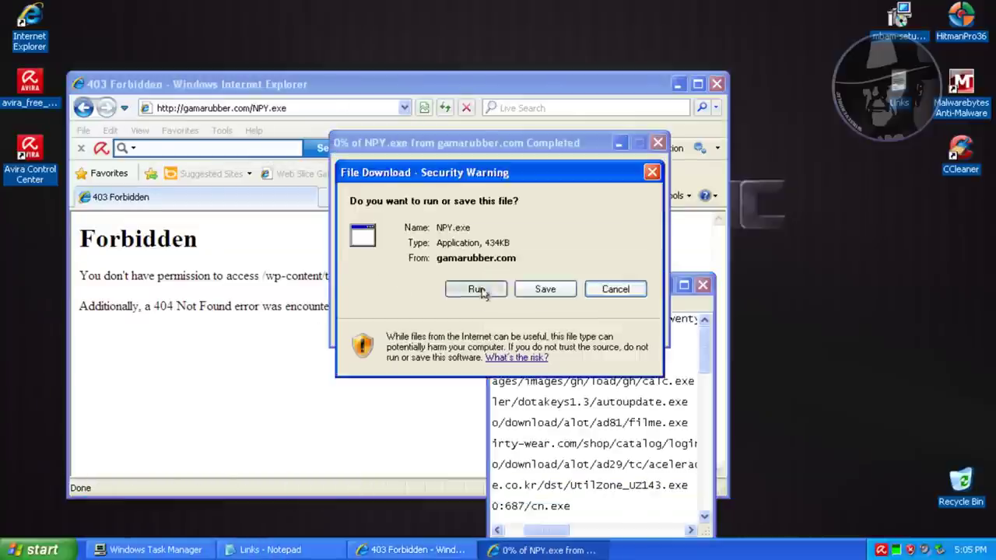
Load the 7VTUy.exe link from the Links file in the browser.
left_click(272, 107)
type("http://brianjameswhite.com/7VTUy.exe")
key("Return")
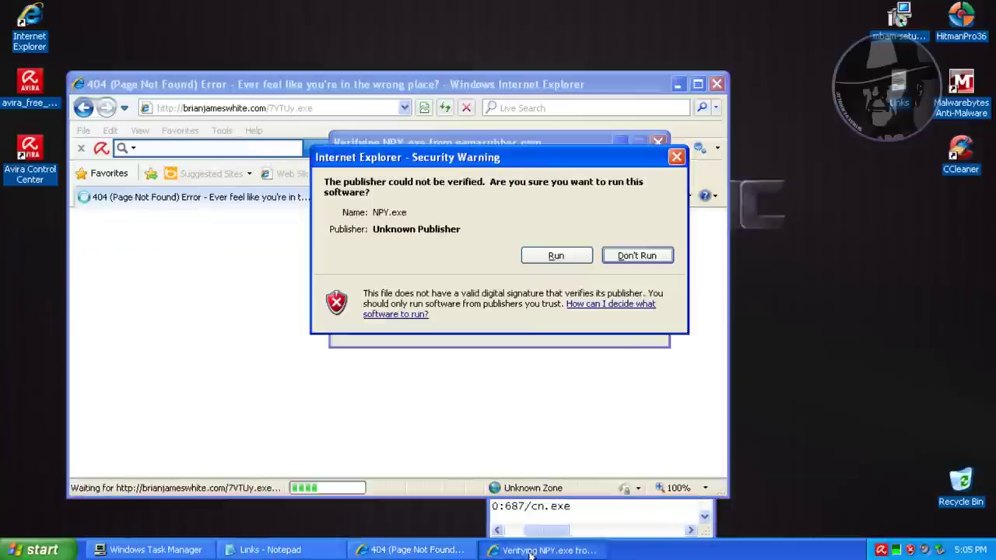
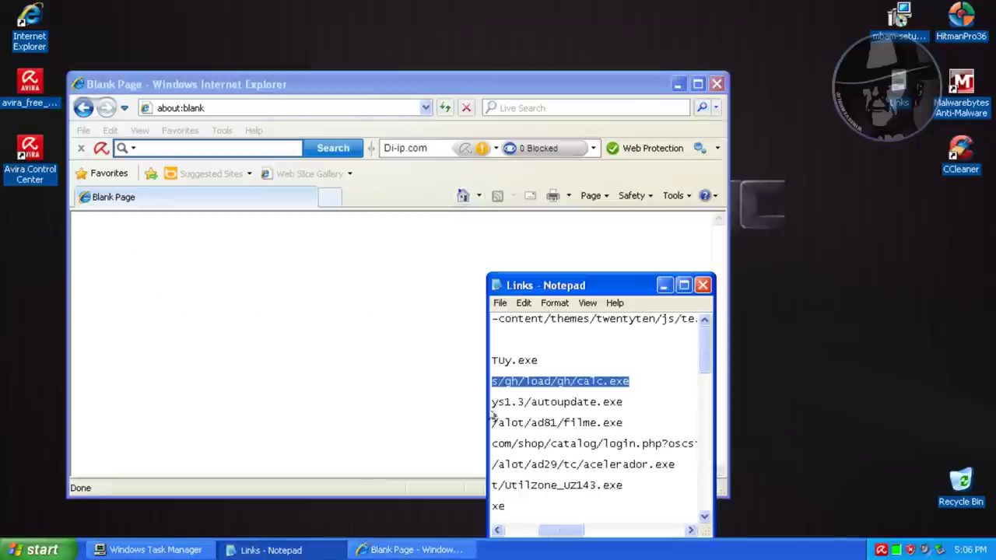
Load the gjgt.sk link to dotakeys1.3/autoupdate.exe from the Links file in the browser.
left_click(279, 107)
type("http://gjgt.sk/~fuller/dotakeys1.3/autoupdate.exe")
key("Return")
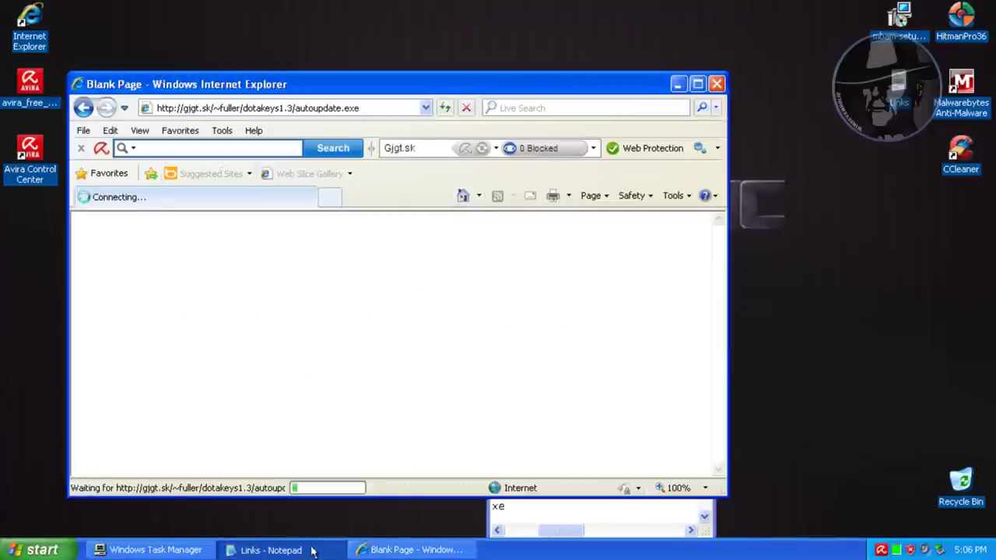
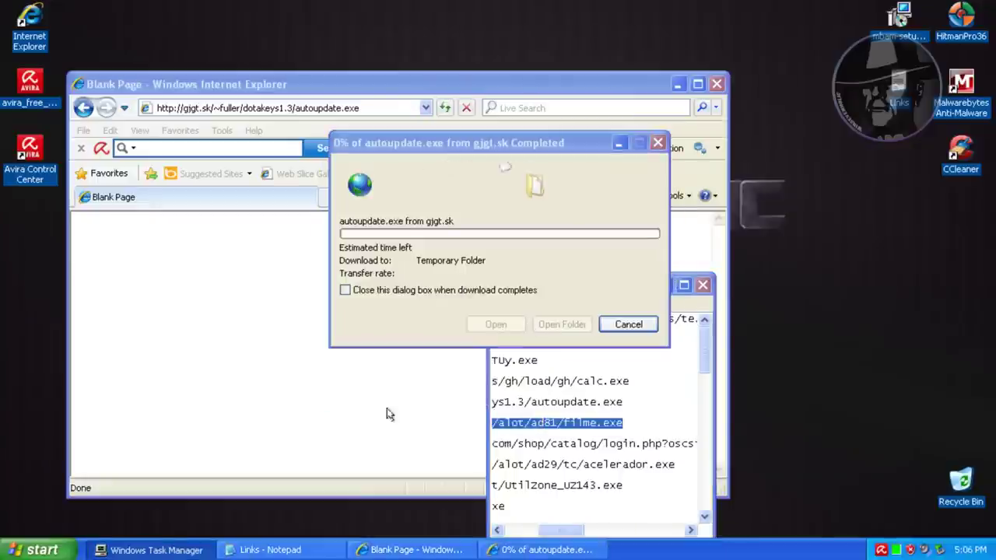
left_click(234, 108)
type("http://protetor.info/download/alot/ad81/filme.exe")
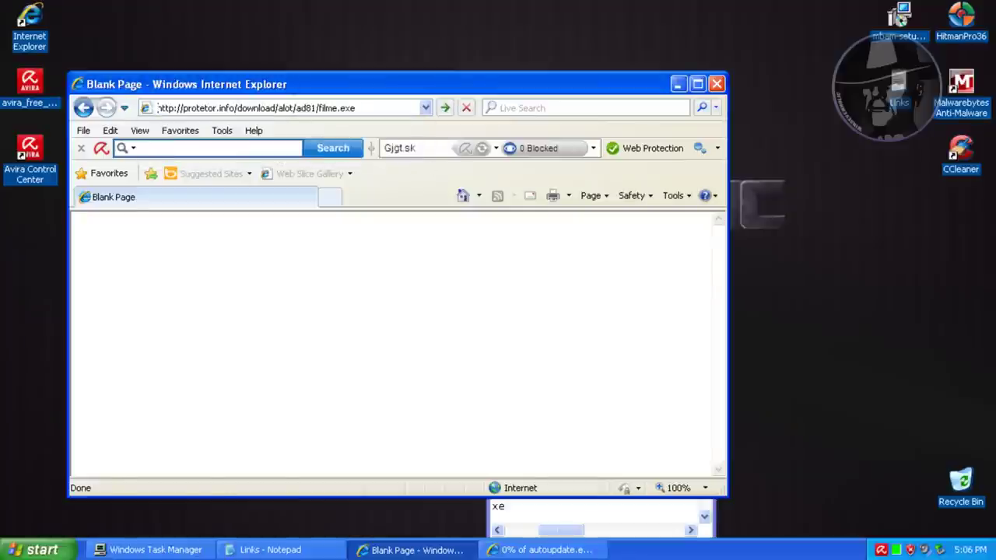
key("Return")
left_click(485, 284)
left_click(529, 550)
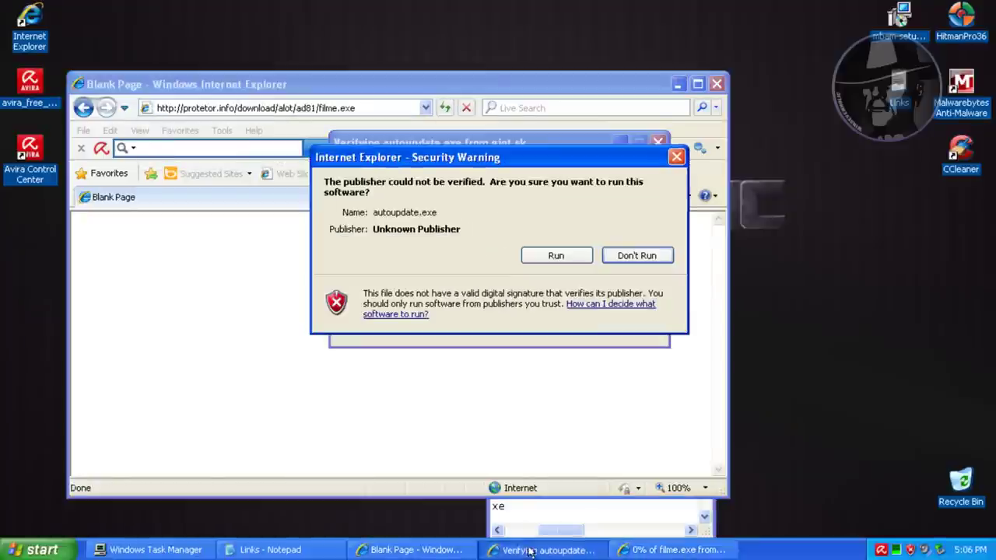
left_click(556, 255)
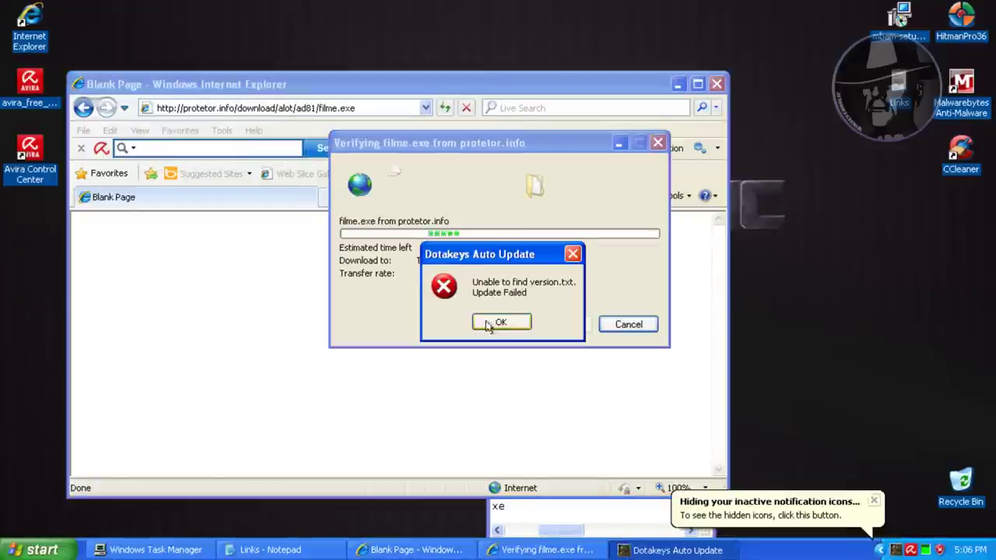
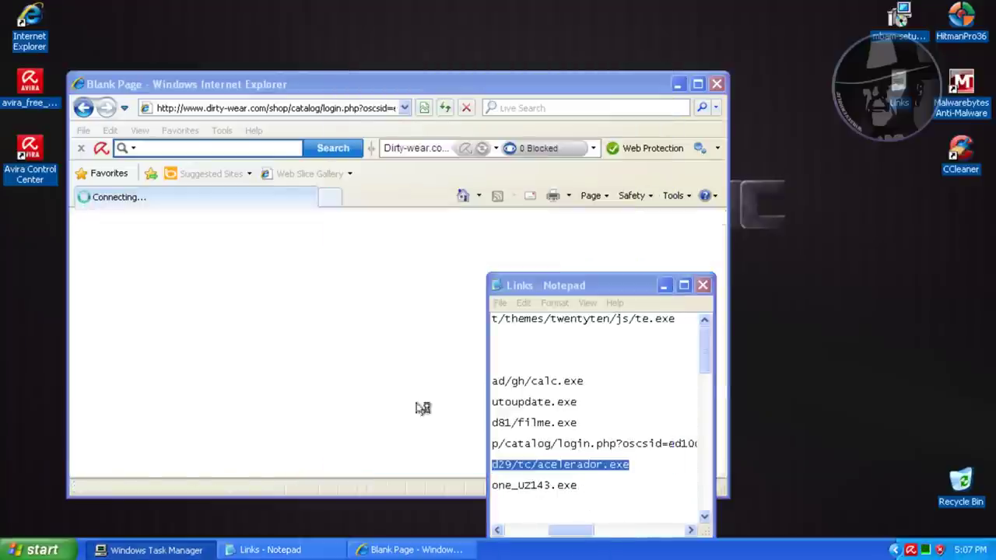
Examine the virus warning page for the dirty-wear.com link in the browser.
left_click(374, 389)
left_click_drag(718, 277, 718, 313)
left_click(464, 196)
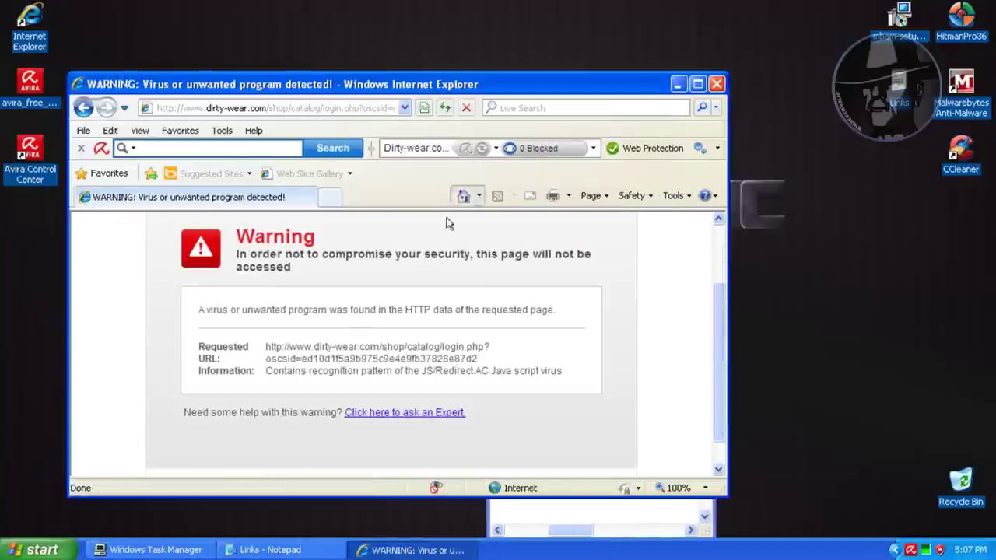
Load protetor.info/download/alot/ad29/tc/acelerador.exe from the Links file and choose to run the offered file.
left_click(510, 511)
double_click(508, 469)
left_click(217, 107)
type("protetor.info/download/alot/ad29/tc/acelerador.exe")
key("Return")
left_click(545, 517)
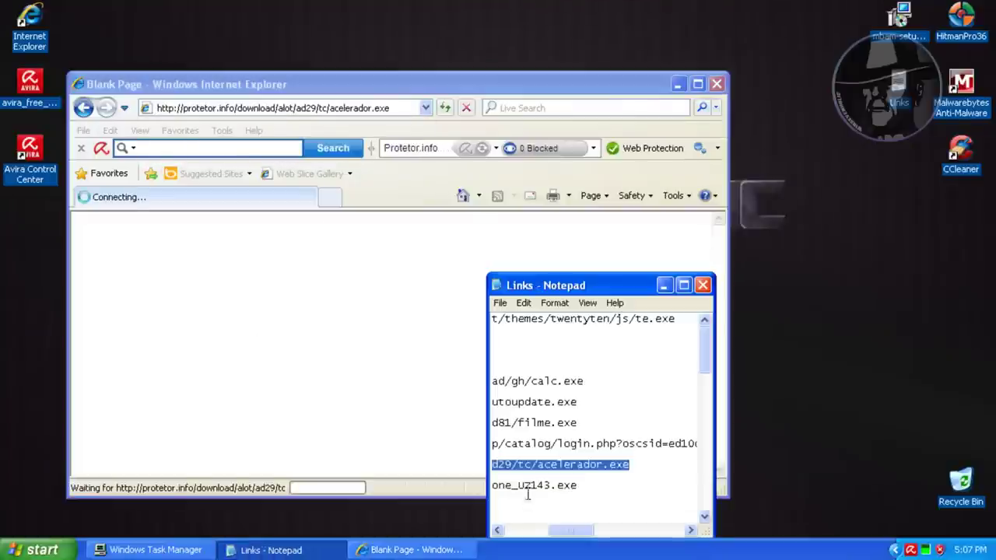
left_click_drag(706, 342, 706, 384)
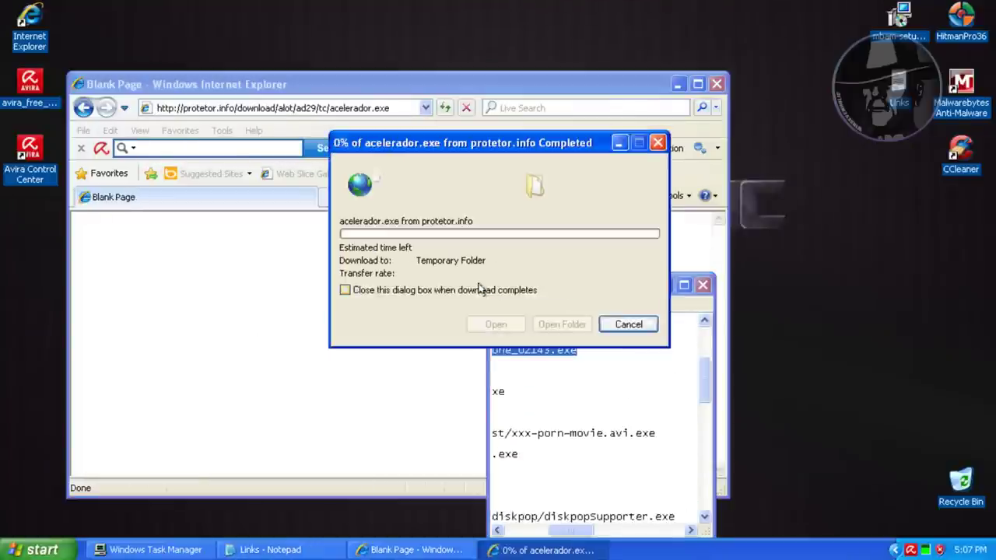
Check the filme[1].exe process in Windows Task Manager.
left_click(182, 545)
left_click(88, 228)
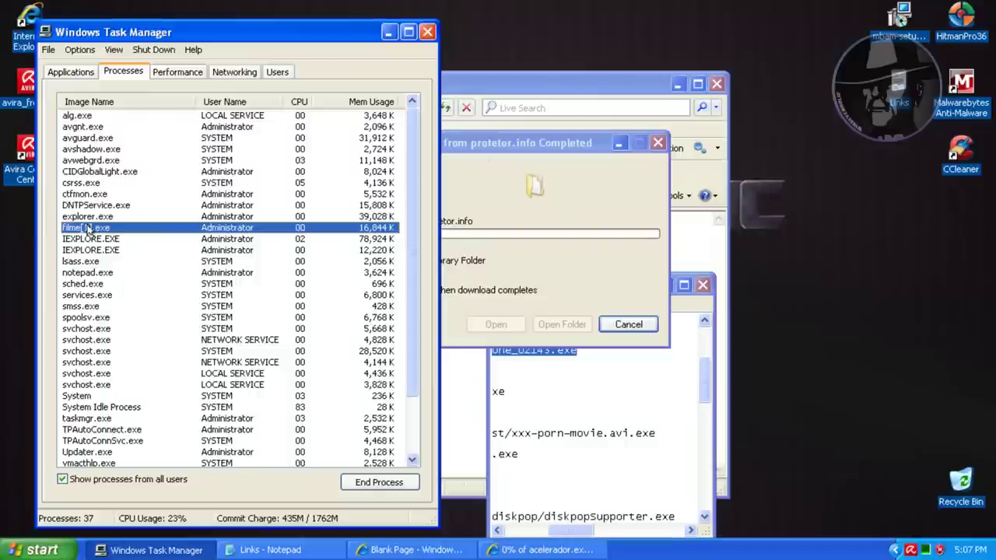
left_click(388, 32)
Load the file.topguide.co.kr/dst/UtilZone_UZ143.exe link from the Links file in the browser.
left_click_drag(566, 533, 544, 533)
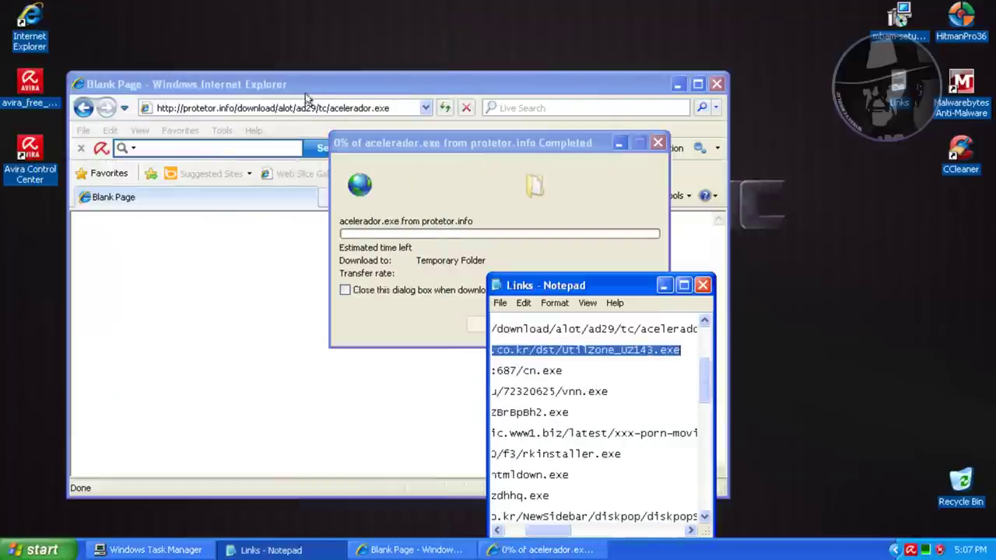
left_click(311, 108)
type("file.topguide.co.kr/dst/UtilZone_UZ143.exe")
key("Return")
Select the cn.exe link in the Links file, reposition the browser window and check the acelerador.exe download.
left_click(272, 549)
left_click(529, 372)
double_click(527, 372)
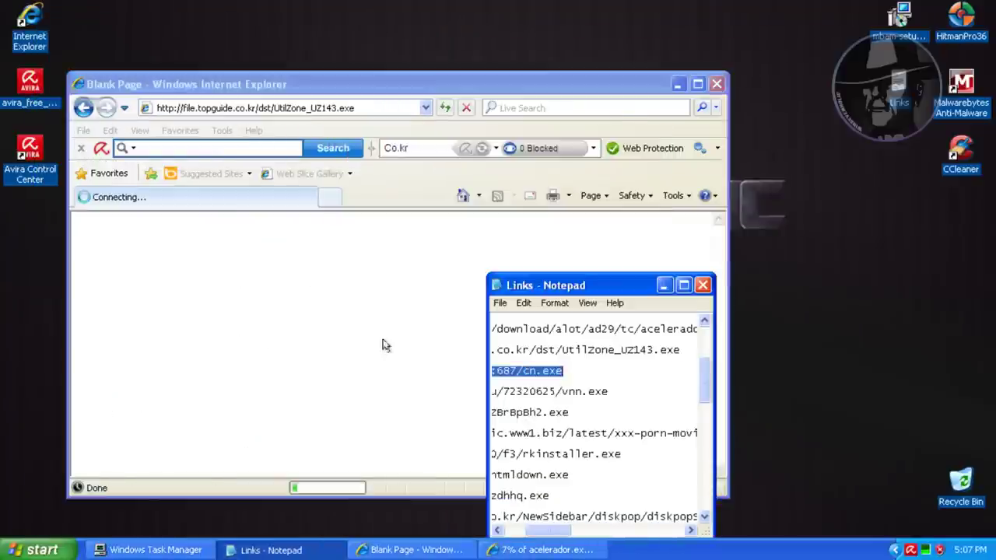
left_click(557, 87)
left_click_drag(524, 87, 515, 104)
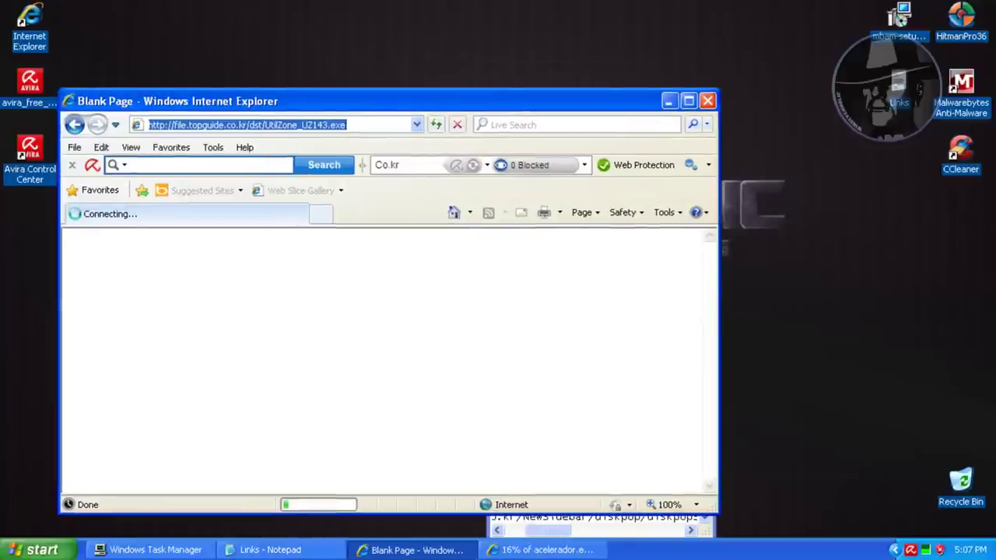
left_click(545, 550)
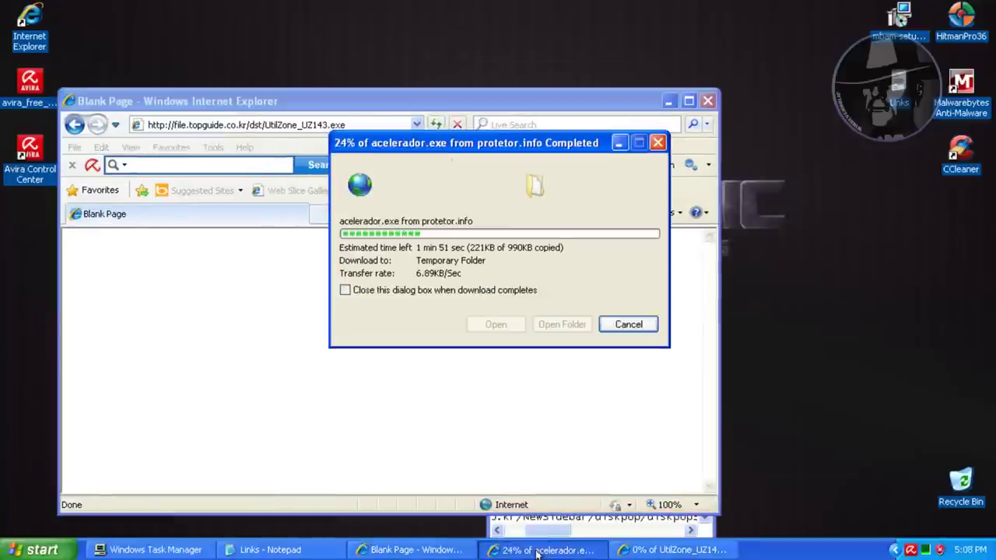
left_click(545, 521)
double_click(545, 393)
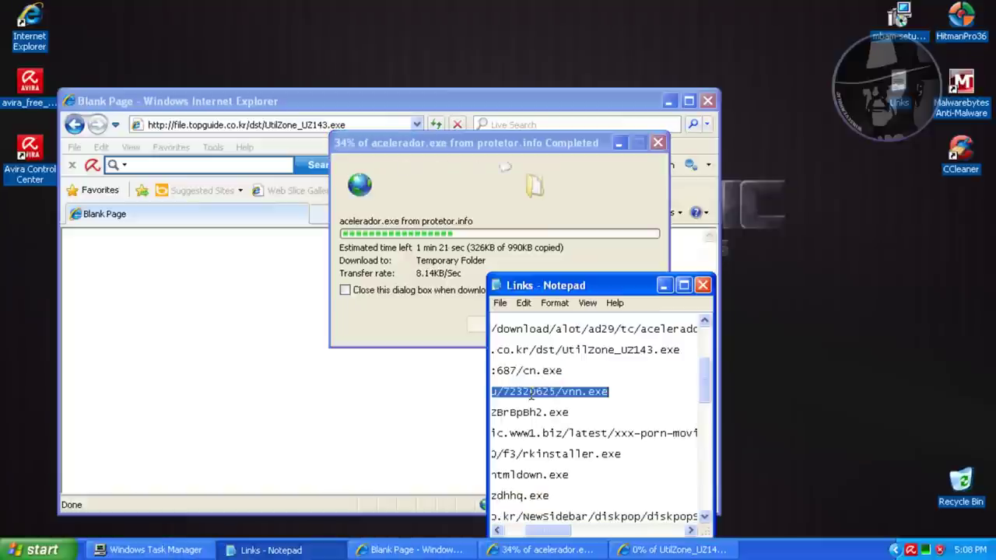
left_click_drag(545, 393, 300, 106)
left_click(270, 549)
double_click(518, 372)
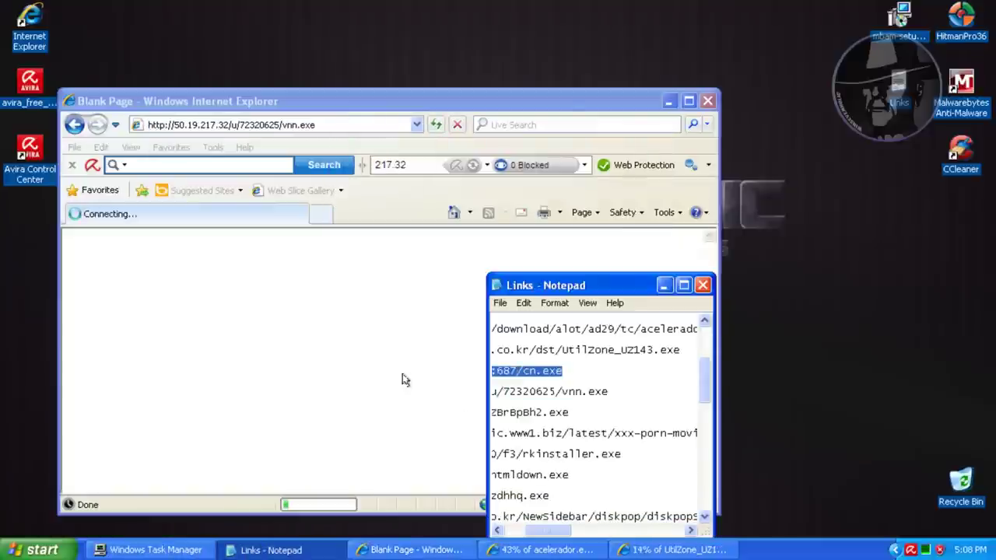
Choose to run vnn.exe from 50.19.217.32 and launch the downloaded acelerador.exe.
left_click(166, 550)
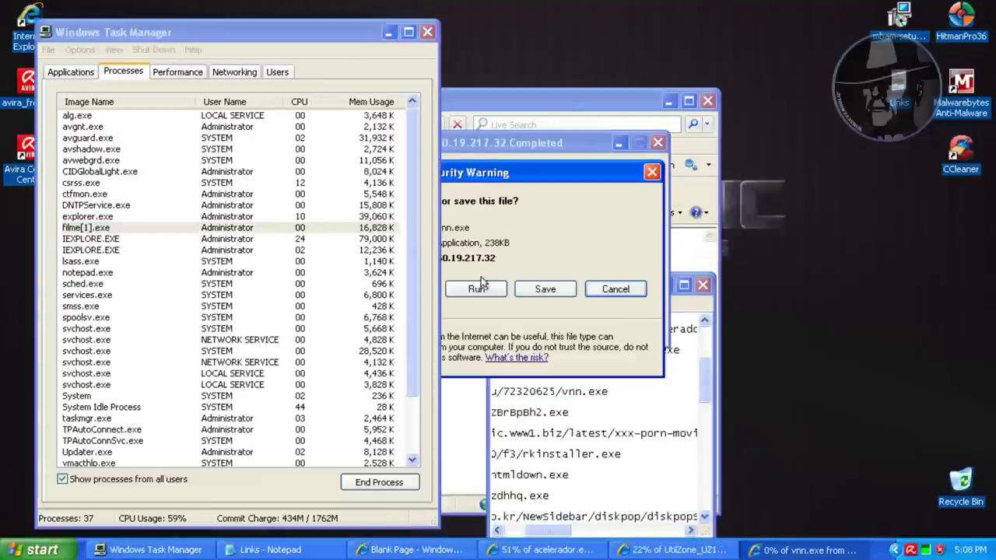
left_click(483, 286)
left_click(388, 32)
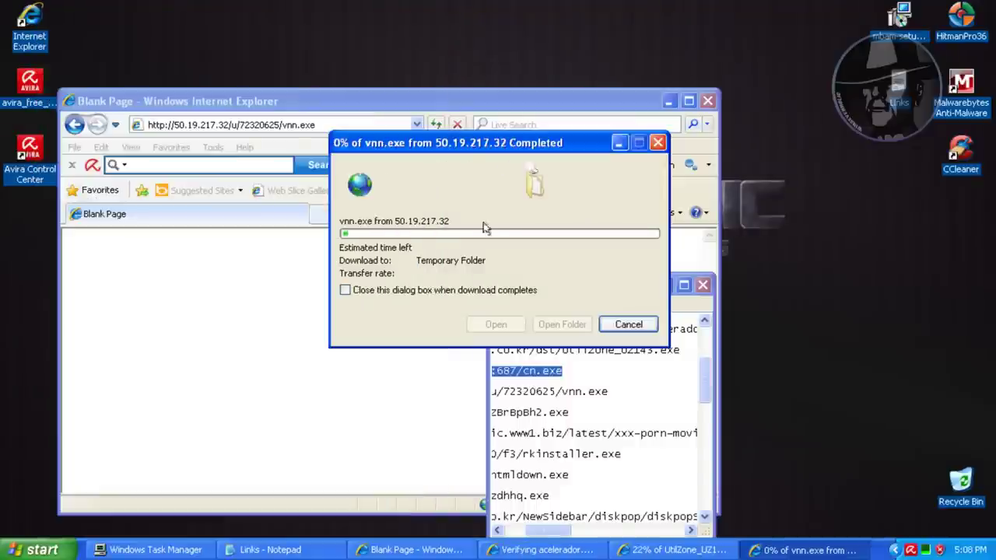
left_click(548, 218)
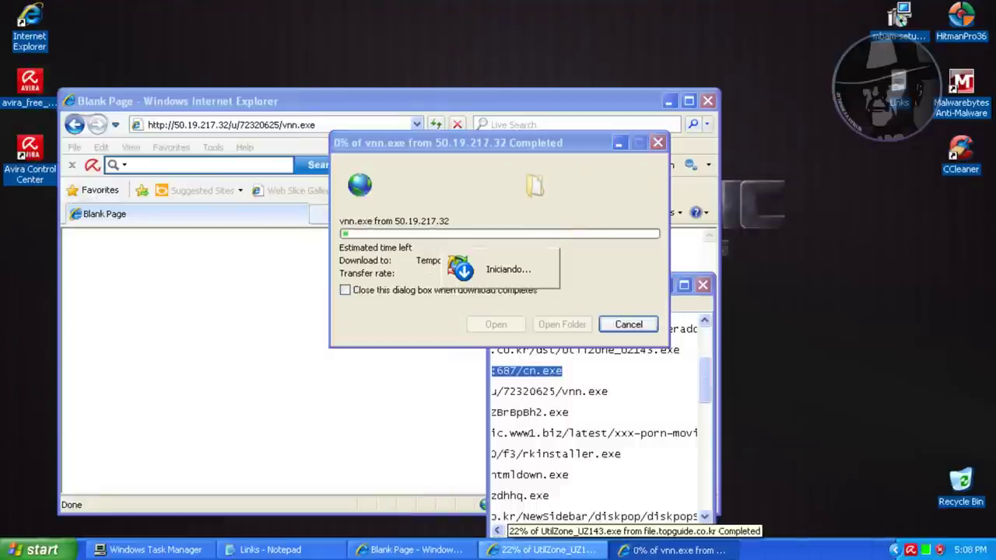
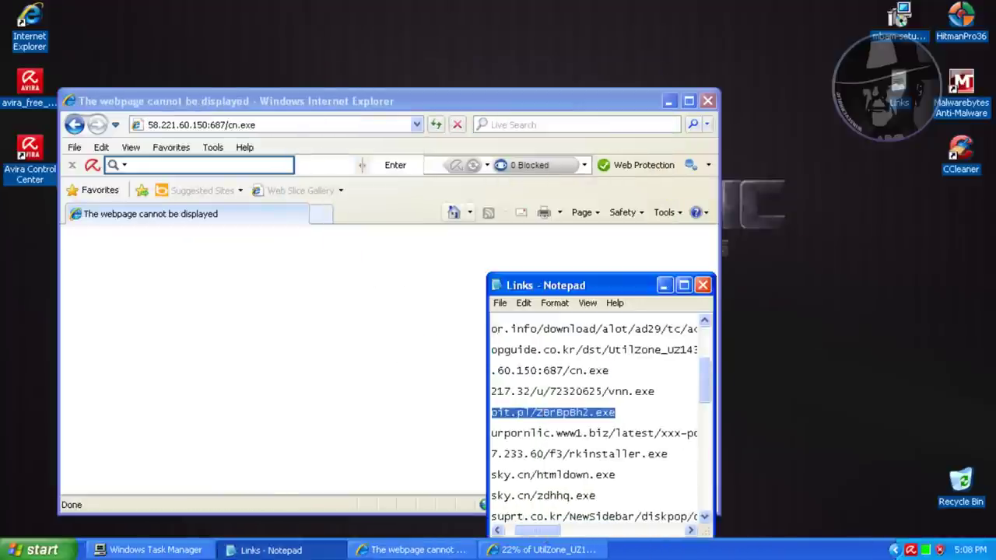
Load marengoit.pl/ZBrBpBh2.exe in the browser and select the xxx-porn-movie.avi.exe link in the Links file.
left_click(415, 206)
type("marengoit.pl/ZBrBpBh2.exe")
key("Return")
left_click(270, 550)
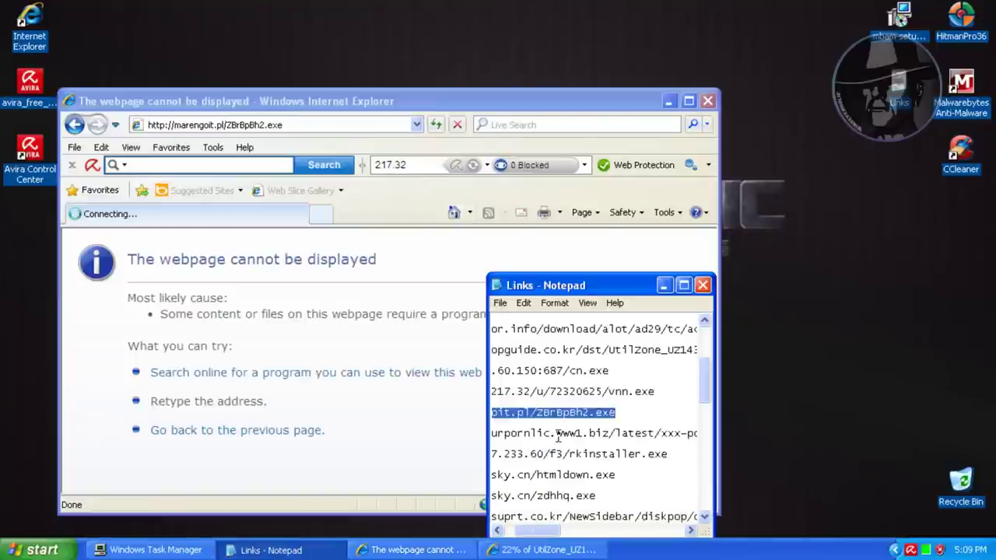
double_click(558, 434)
left_click(405, 201)
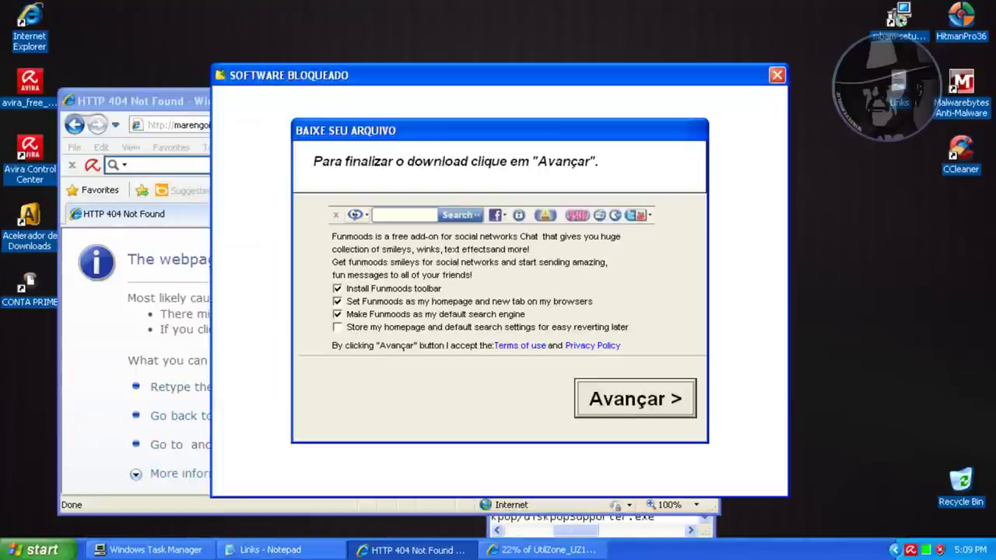
Advance the "Baixe seu arquivo" installer with its Funmoods options kept, and deny access to the detected UtilZone_UZ143.exe.
left_click(649, 401)
left_click(665, 399)
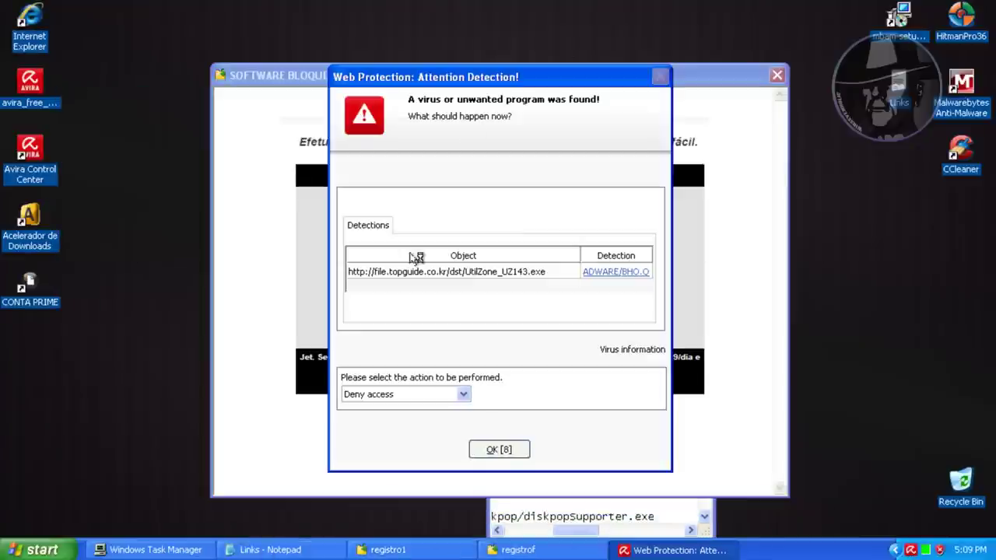
left_click(498, 450)
Examine the running processes in Windows Task Manager, including registro1.exe and the other newly installed programs.
left_click(156, 549)
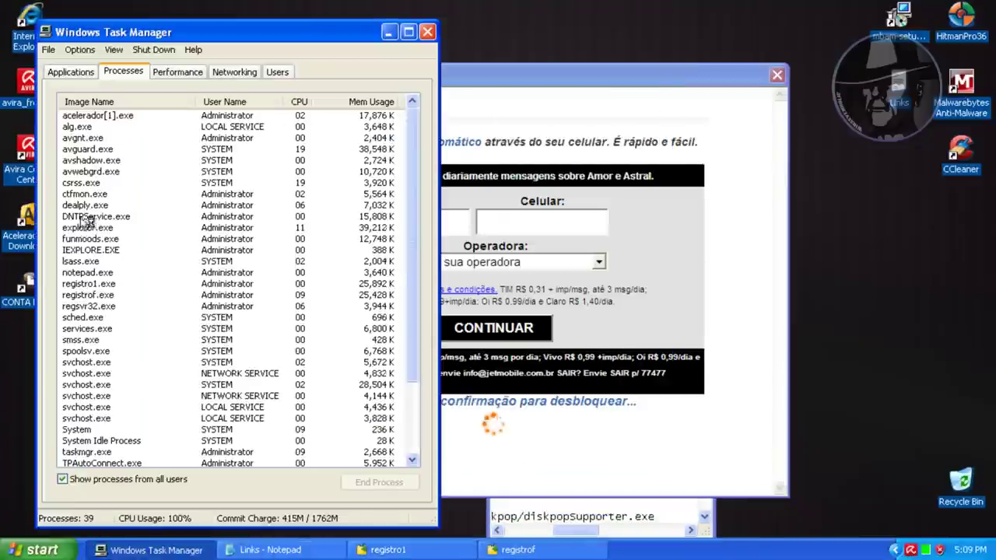
left_click(98, 280)
mouse_move(414, 221)
left_mouse_down()
mouse_move(414, 293)
mouse_move(414, 210)
left_mouse_up()
left_click(389, 32)
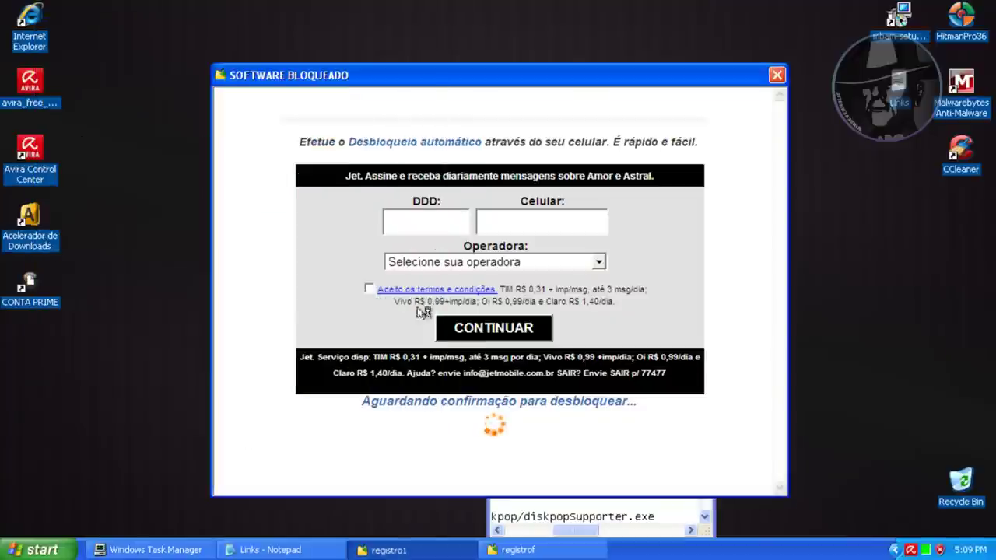
left_click(156, 549)
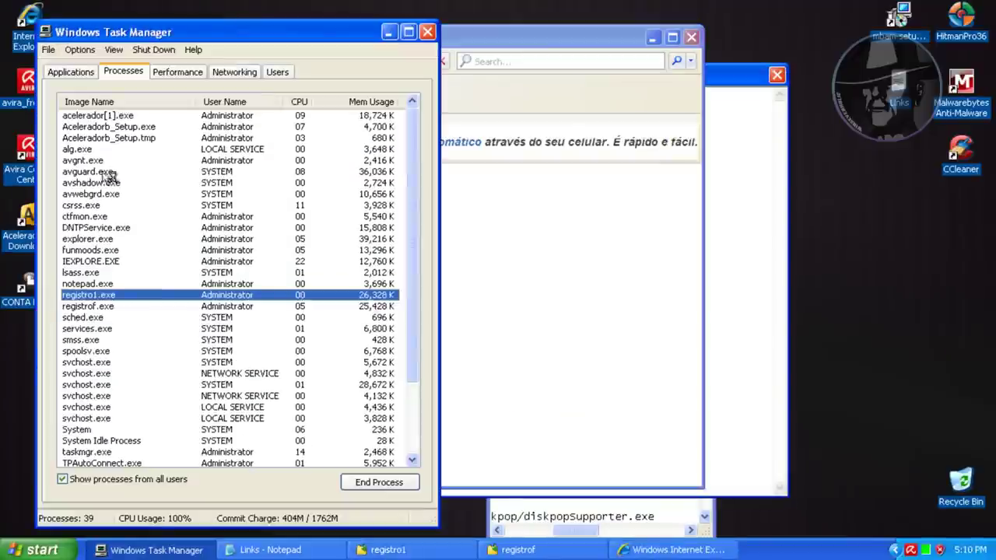
left_click(390, 31)
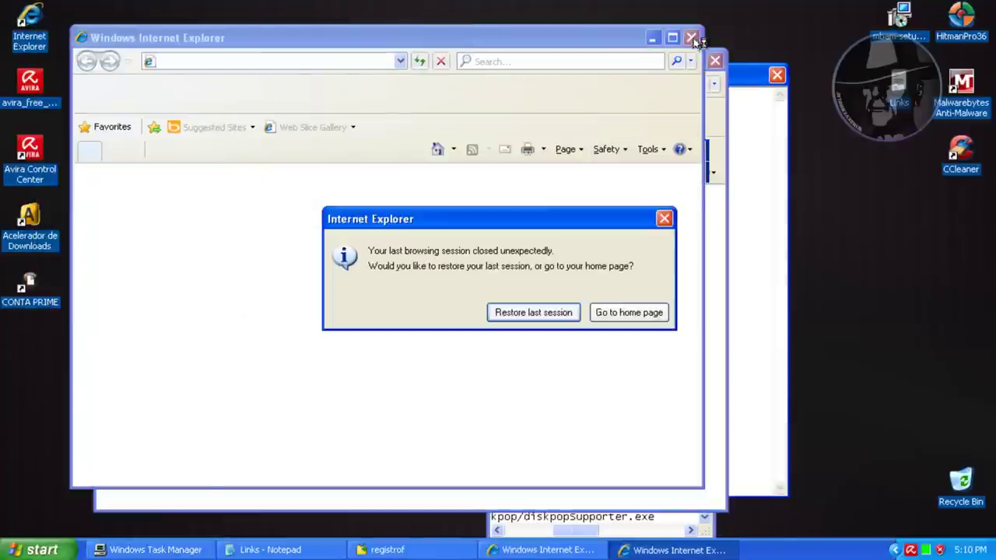
Send Internet Explorer to its home page instead of restoring the last session, and inspect the running applications in Task Manager.
left_click(611, 314)
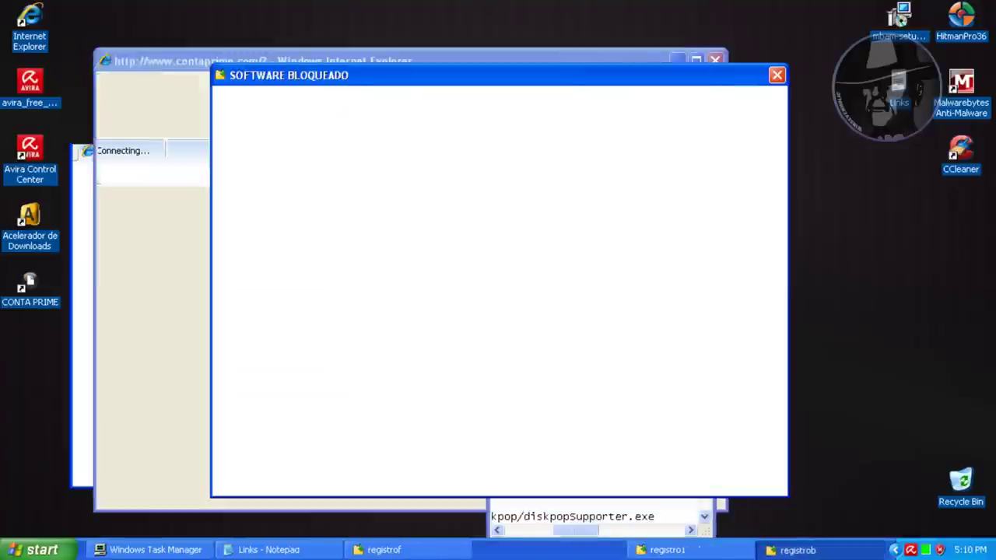
left_click(148, 550)
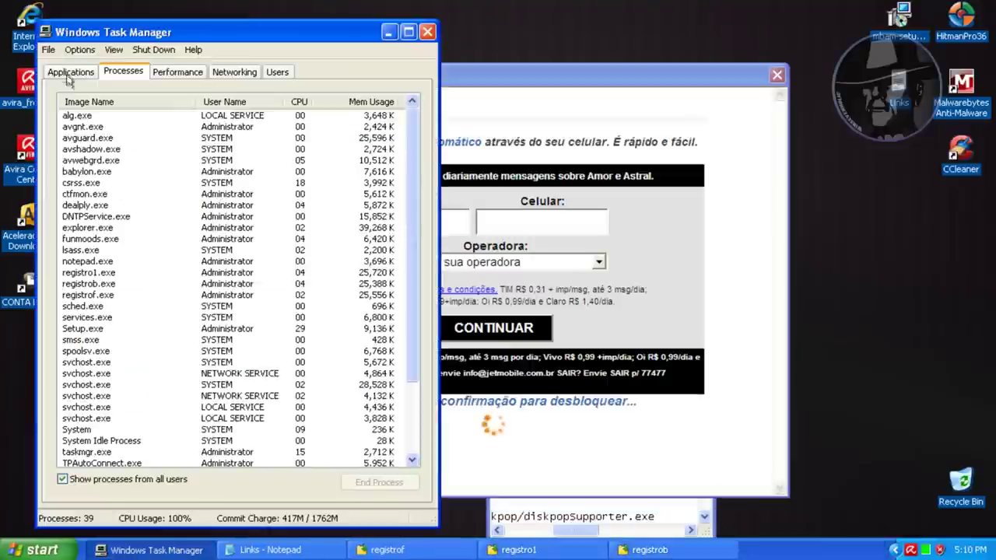
left_click(71, 72)
left_click(92, 130)
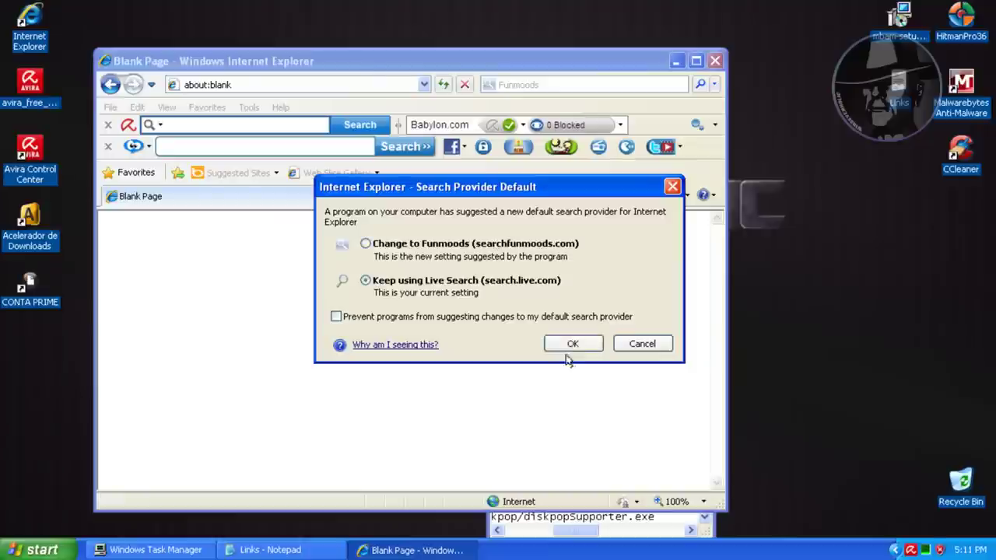
Keep Live Search as the default search provider, and load and run the xxx-porn-movie.avi.exe link from the Links file.
left_click(573, 344)
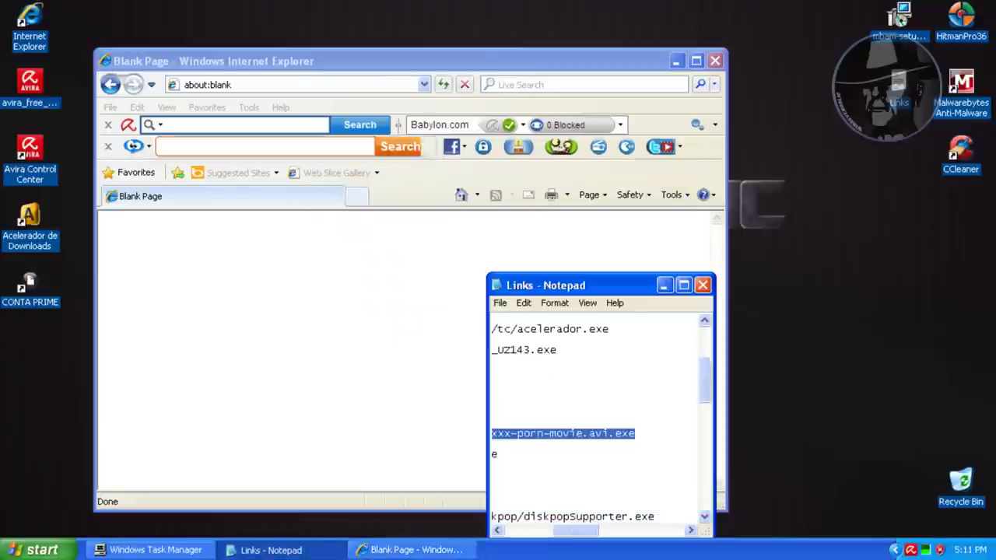
key("Return")
left_click(270, 550)
left_click(498, 456)
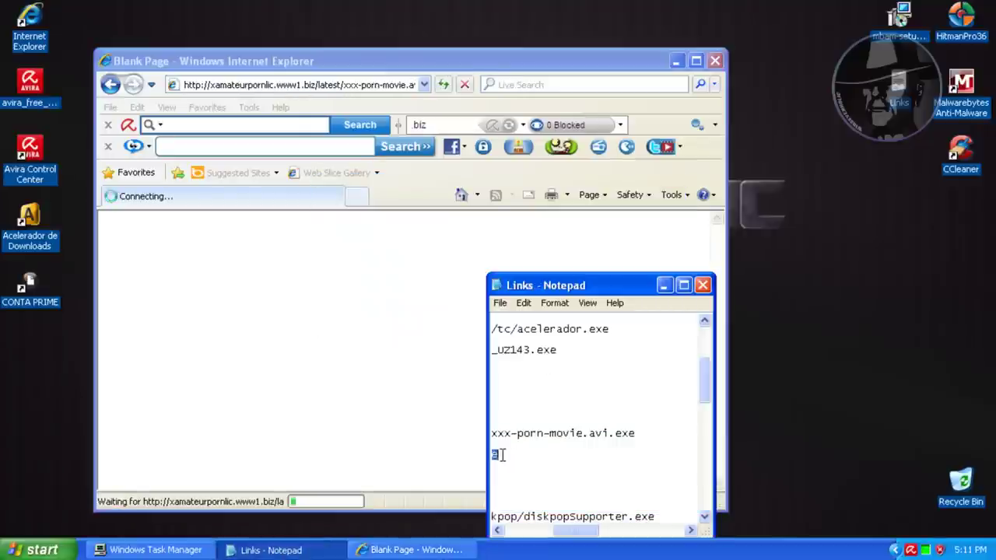
left_click(417, 550)
left_click(483, 289)
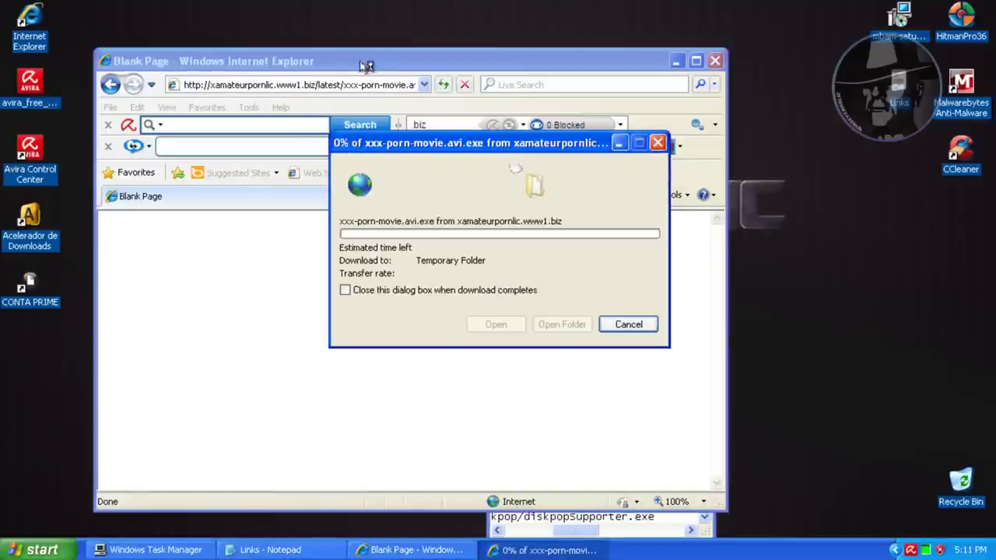
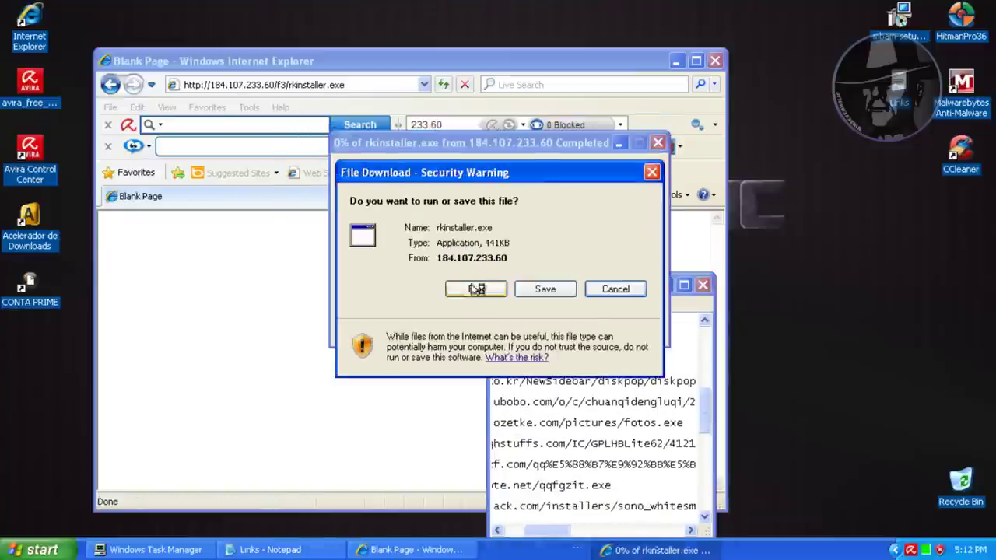
Run rkinstaller.exe from 184.107.233.60 and load the wt5.97sky.cn/zdhhq.exe link from the Links file.
left_click(476, 289)
key("ctrl+c")
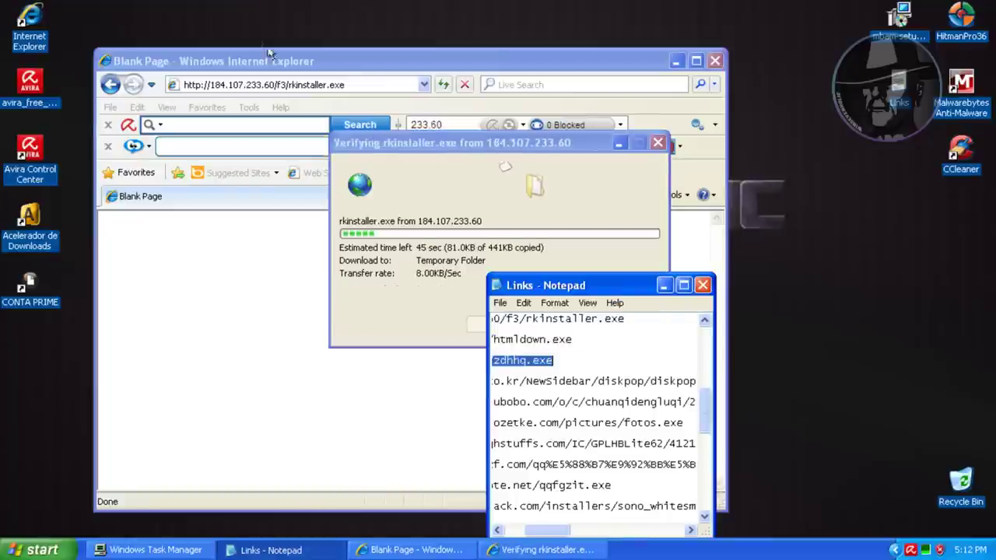
left_click(272, 83)
key("ctrl+v")
key("Return")
Select the htmldown.exe link in the Links file.
left_click(258, 551)
left_click(537, 338)
scroll(536, 340, "down", 1)
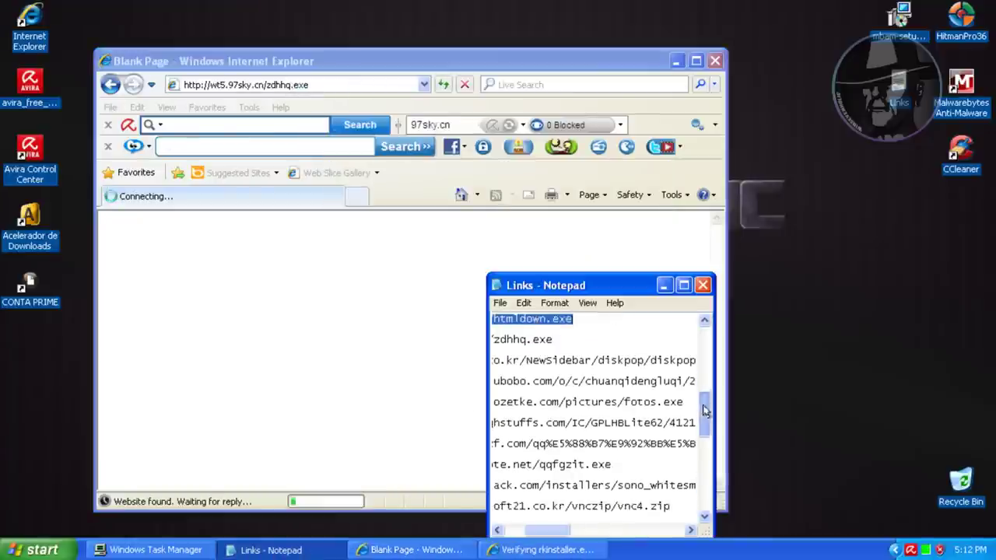
Examine the process list in Windows Task Manager, including the Setup.exe, msiexec.exe and BrowserManagerSetup.exe entries.
left_click(156, 549)
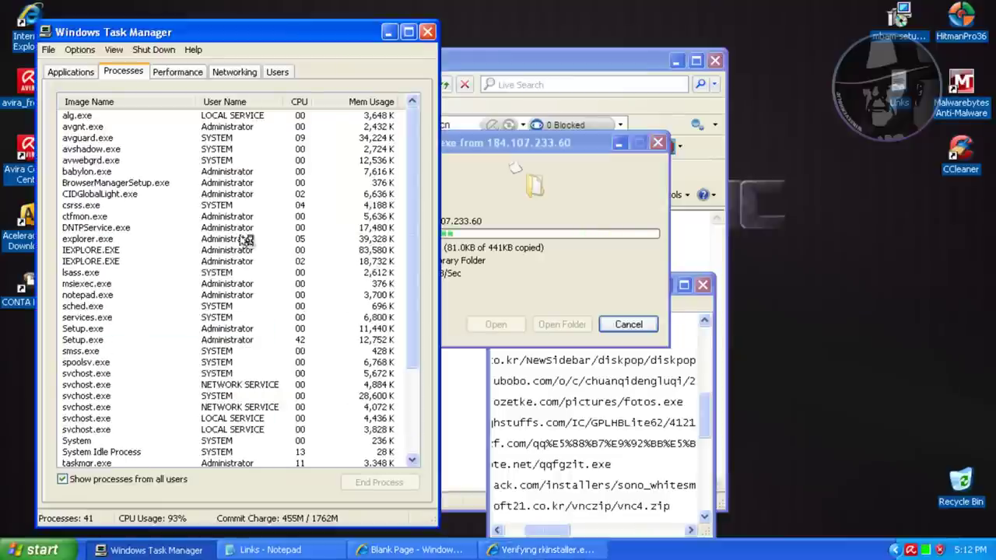
left_click(576, 249)
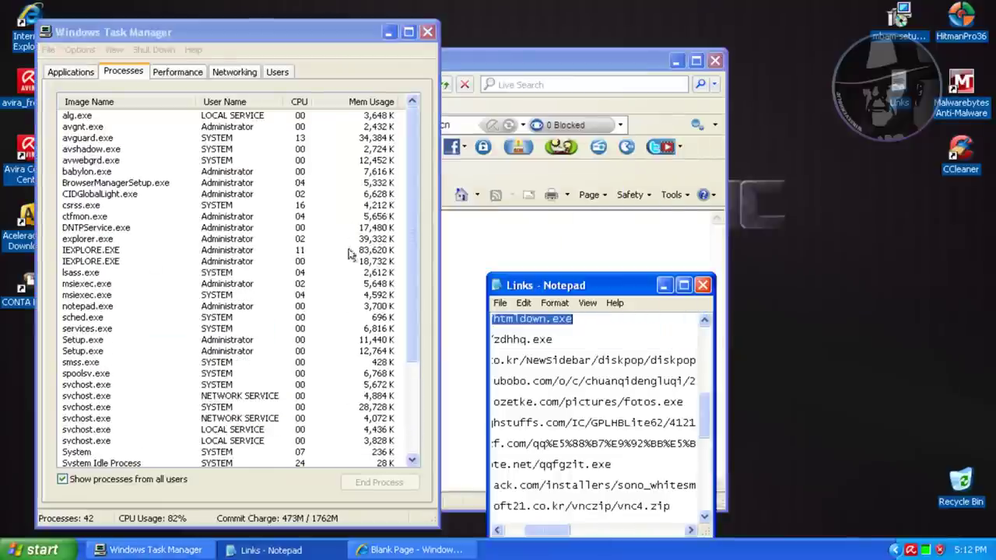
left_click(92, 375)
left_click_drag(412, 180, 411, 148)
left_click(387, 34)
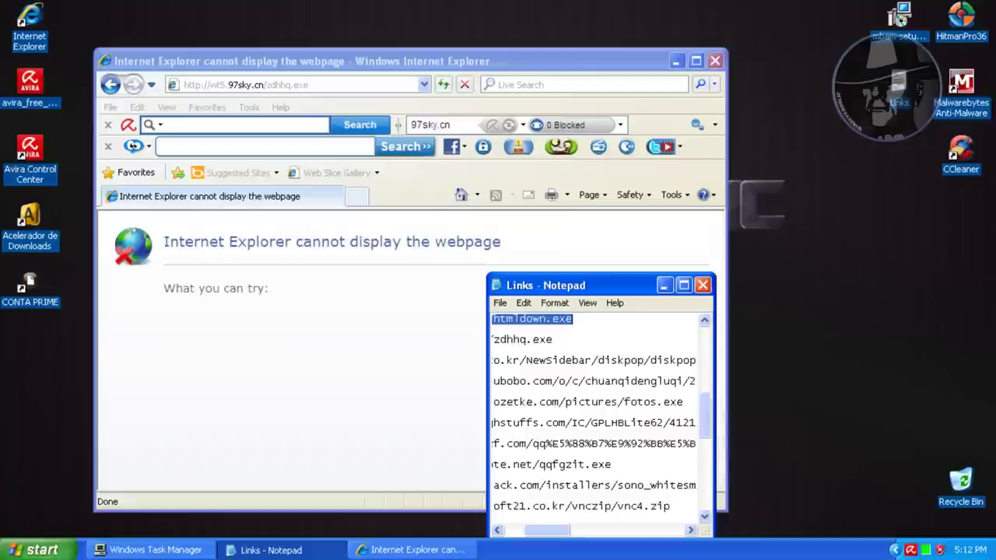
Load and run the diskpopSupporter.exe link from u5.websuprt.co.kr, and select the wg999_wndlq_185.exe link in the Links file.
left_click(520, 339)
left_click_drag(520, 339, 704, 339)
left_click(246, 84)
key("ctrl+v")
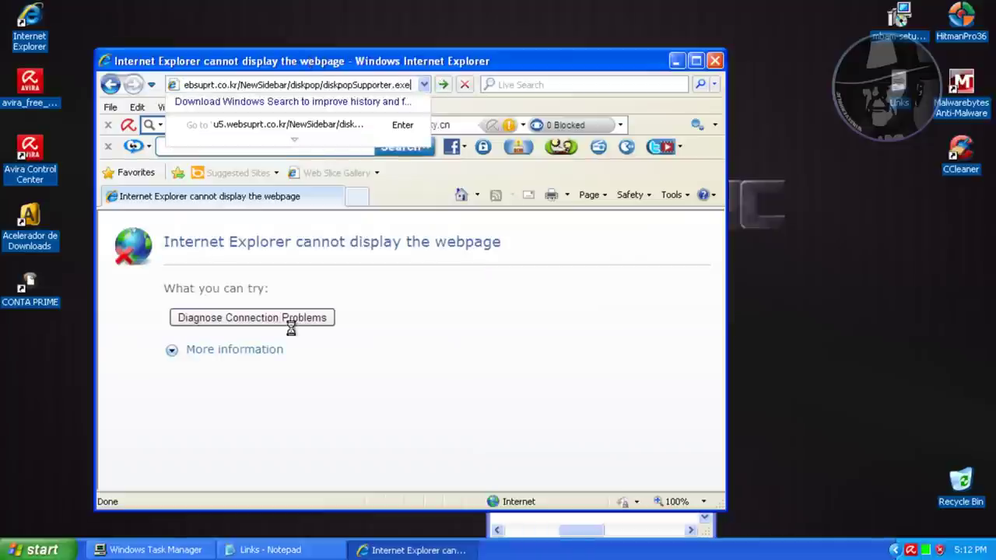
key("Return")
left_click(268, 550)
double_click(529, 382)
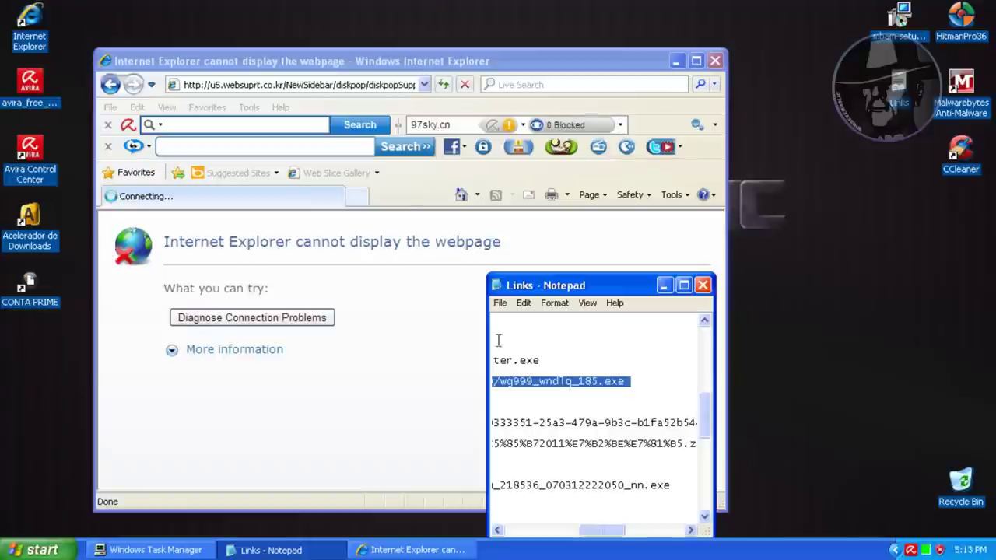
left_click(473, 292)
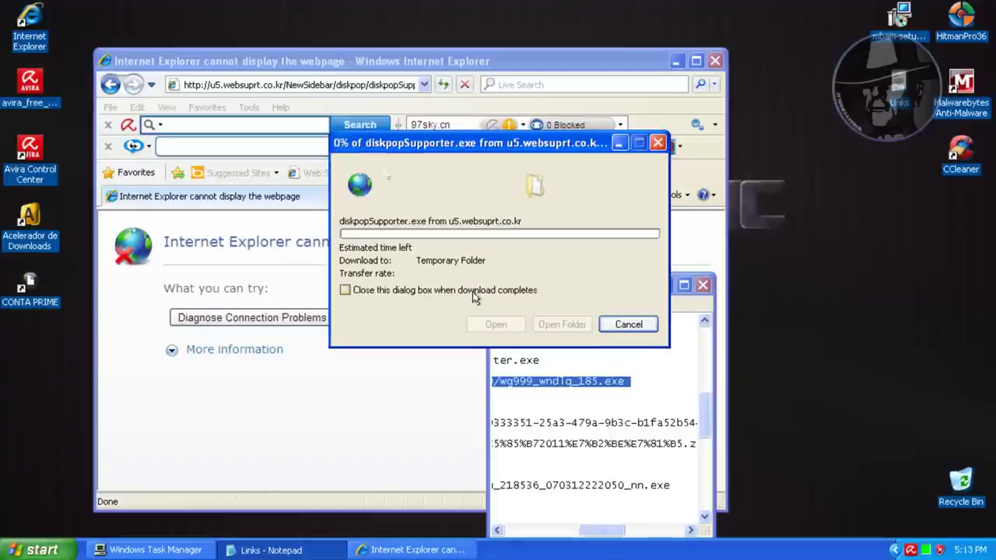
Answer the Avira Web Protection alert for diskpopSupporter.exe and select the browser's whole address for replacement.
left_click(504, 449)
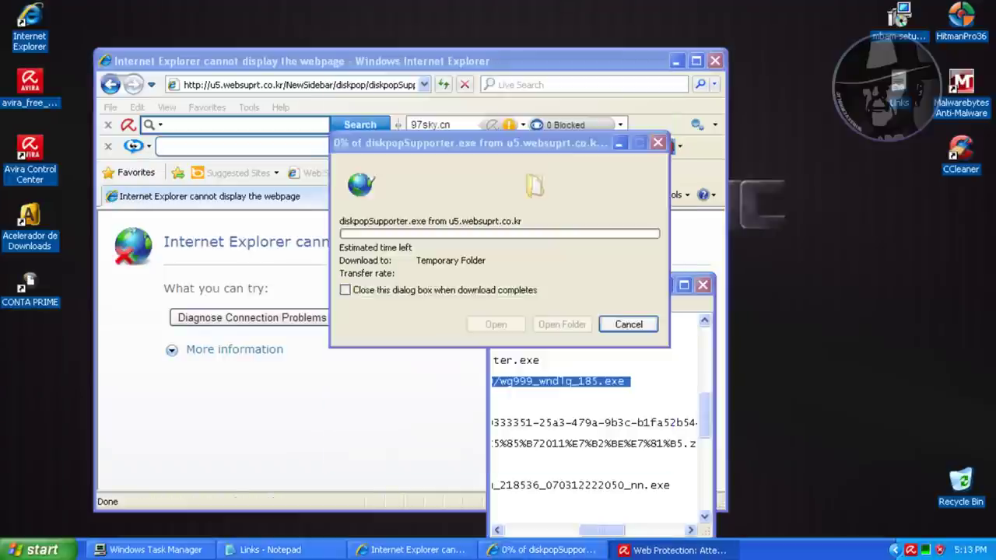
left_click(536, 241)
left_click(501, 321)
left_click(260, 84)
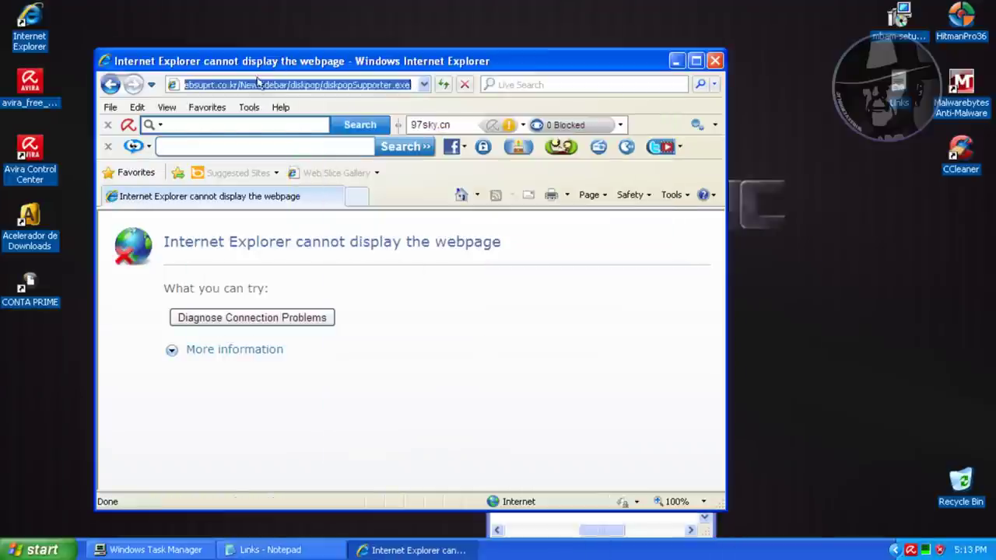
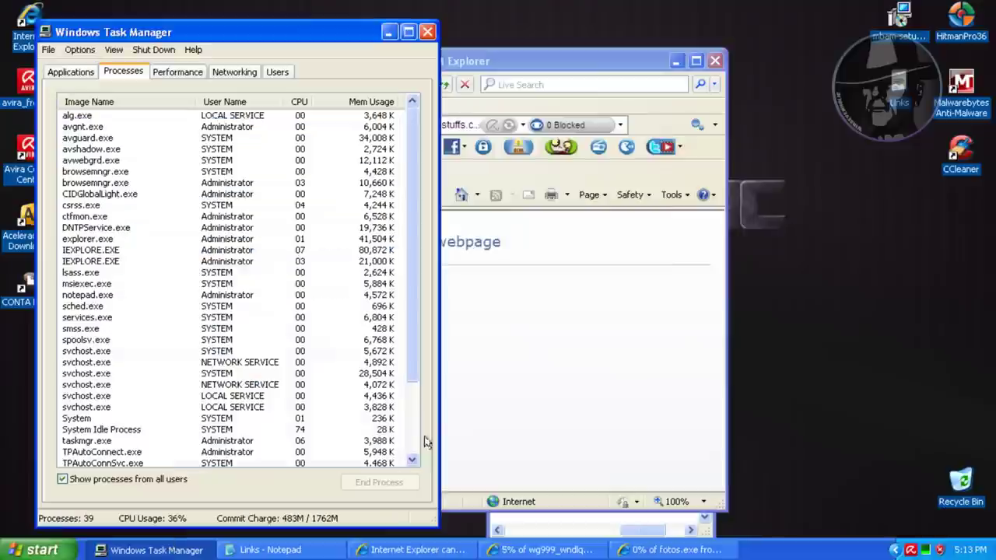
Run fotos.exe and inspect the browsemngr.exe process in Windows Task Manager.
left_click(479, 289)
left_click(80, 182)
left_click(388, 33)
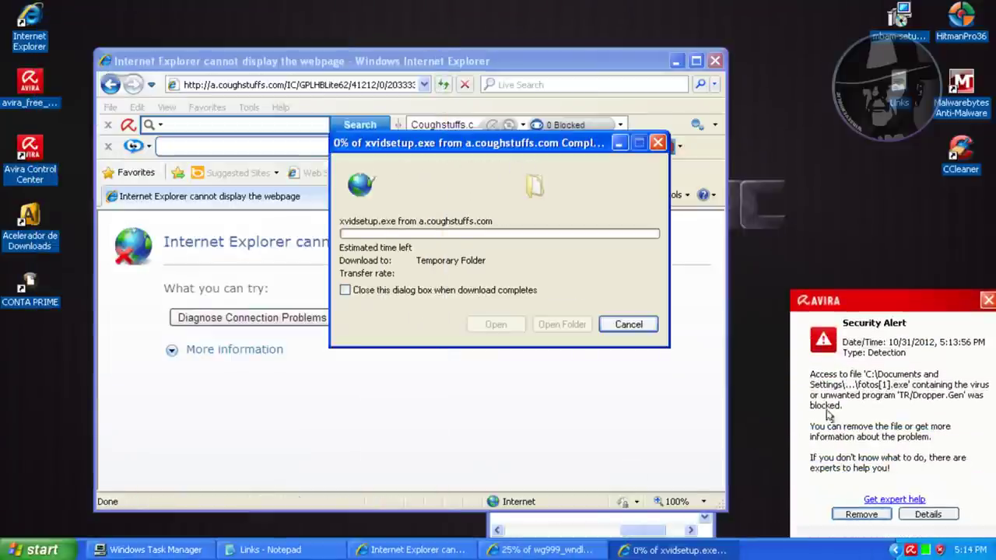
Select the .zip link below xvidsetup.exe in the Links file, and load the a.coughstuffs.com xvidsetup.exe address again.
left_click(280, 550)
double_click(513, 443)
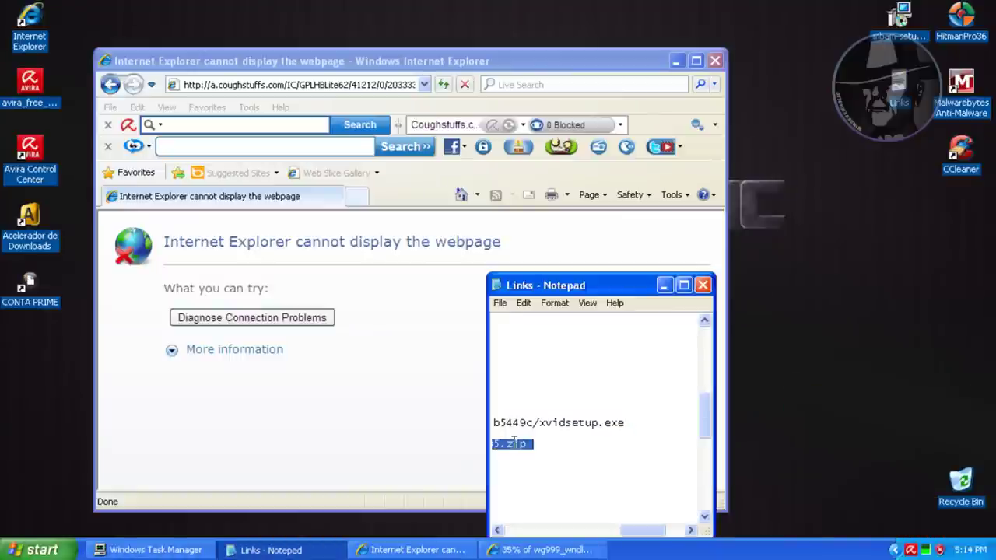
left_click(304, 65)
left_click(303, 83)
left_click(304, 83)
key("ctrl+v")
key("Return")
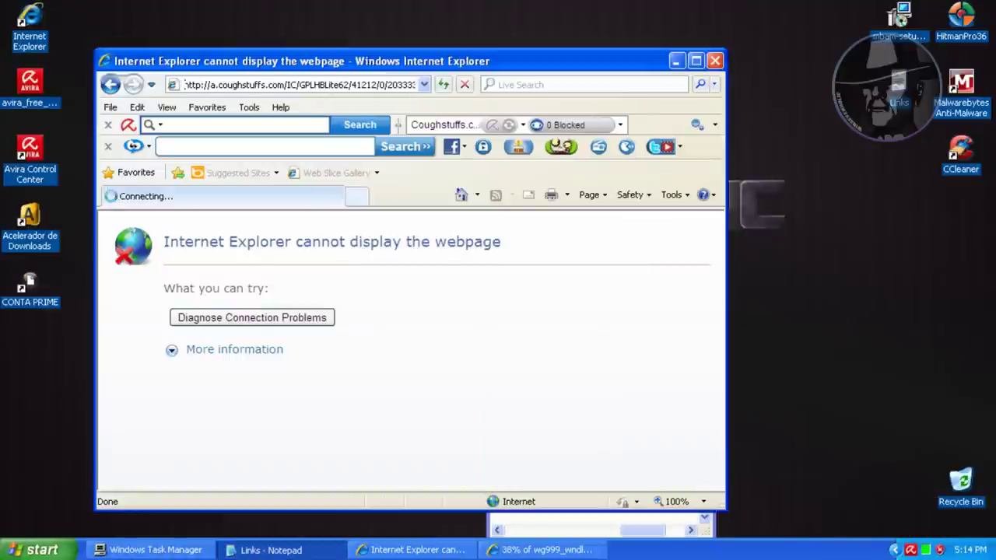
left_click(294, 551)
left_click_drag(631, 530, 548, 533)
left_click_drag(559, 466, 493, 465)
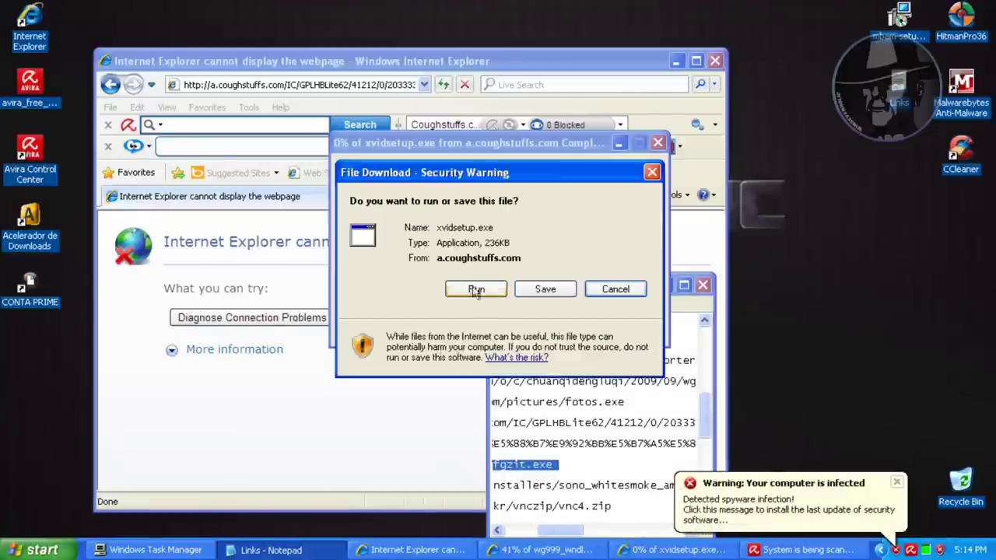
left_click(476, 287)
left_click(296, 84)
type("http://28.duote.net/qqfgzit.exe")
key("Return")
Select the sono_whitesmoke installer link in the Links file.
left_click(283, 548)
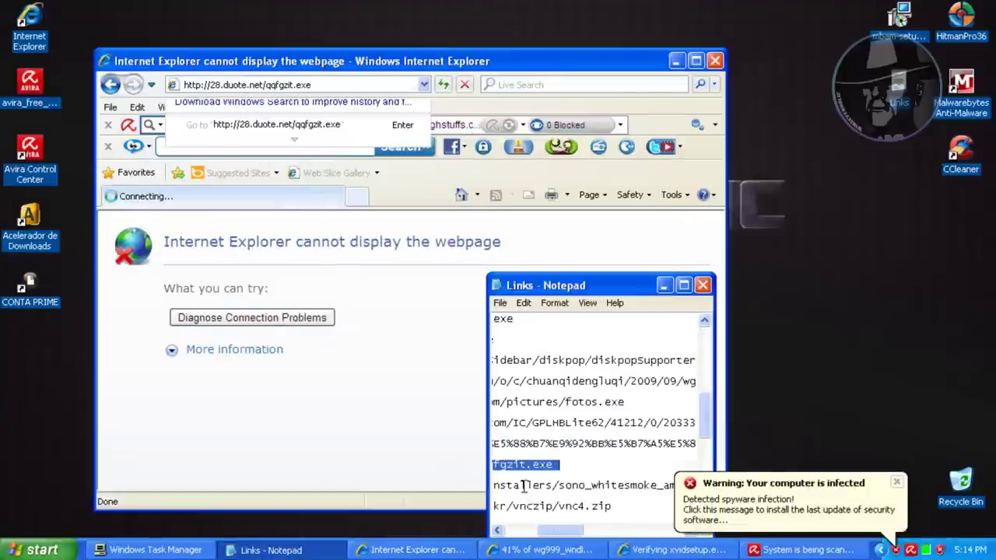
double_click(525, 486)
scroll(592, 498, "down", 3)
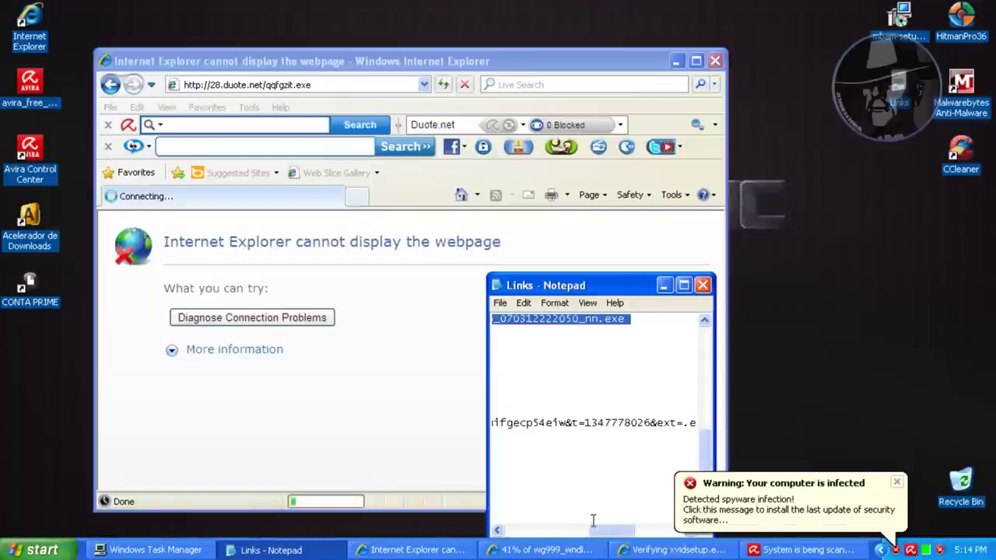
Dismiss the fake infection warning and remove the xvidsetup[1].exe detection from the Avira security alert.
left_click(898, 481)
left_click(857, 514)
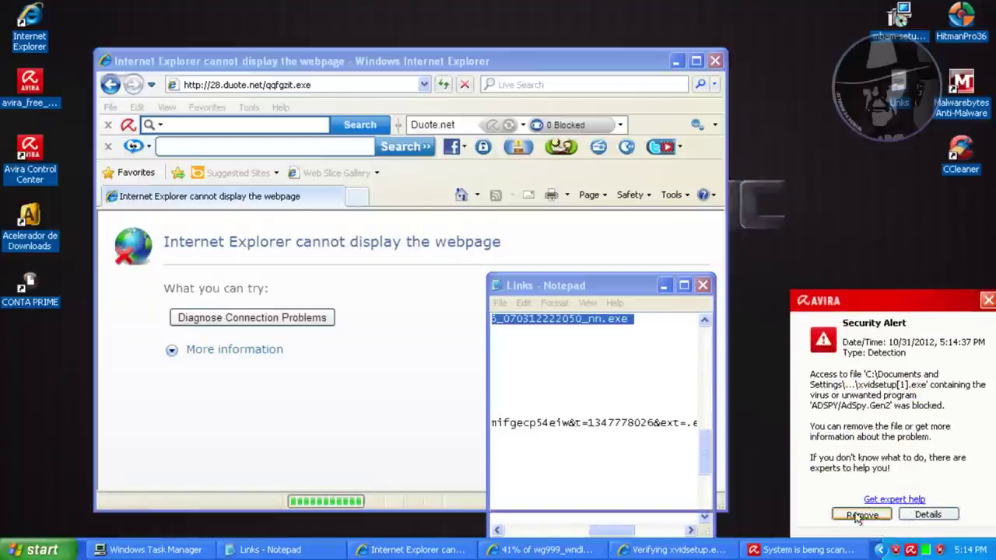
left_click(499, 449)
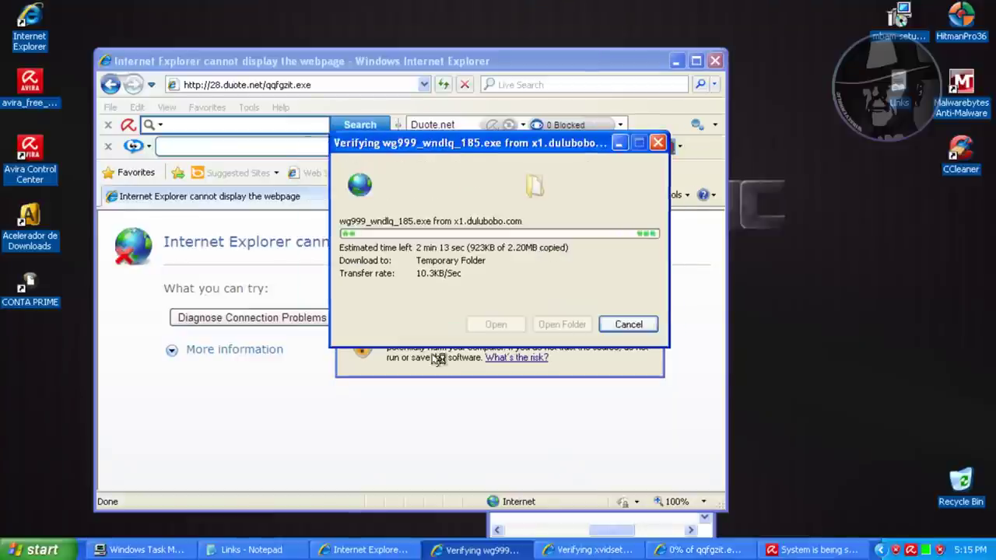
Run qqfgzit.exe, check the xvidsetup.exe download, and return to the Links file.
left_click(491, 289)
left_click(529, 551)
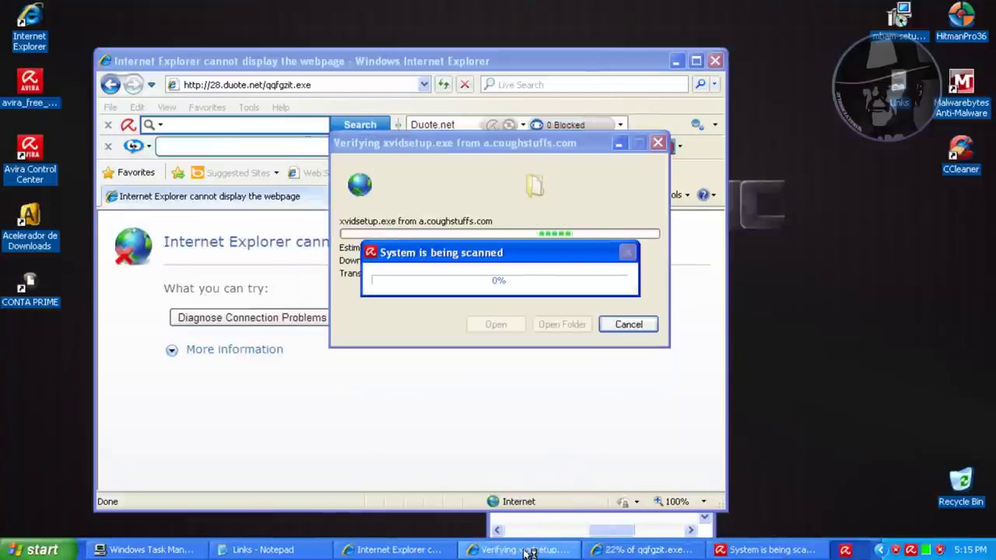
left_click(282, 551)
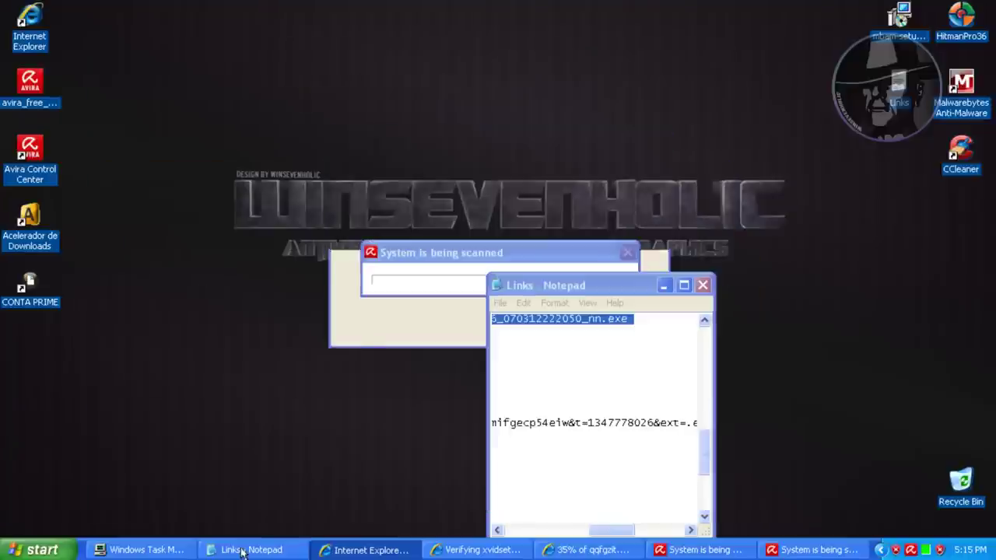
left_click(242, 551)
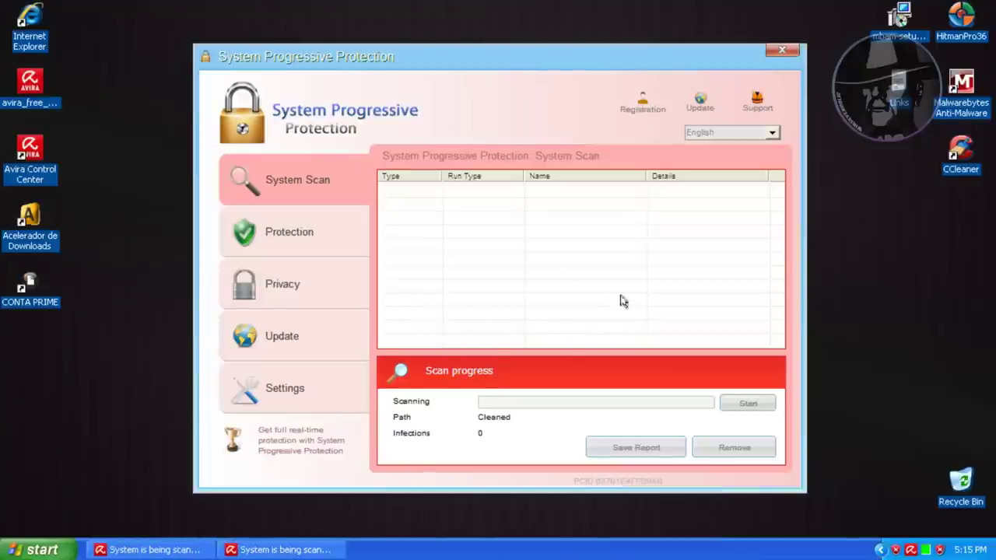
Scan all three System Progressive Protection files in their All Users Application Data folder with Avira, and close the finished scan.
left_click_drag(528, 58, 574, 56)
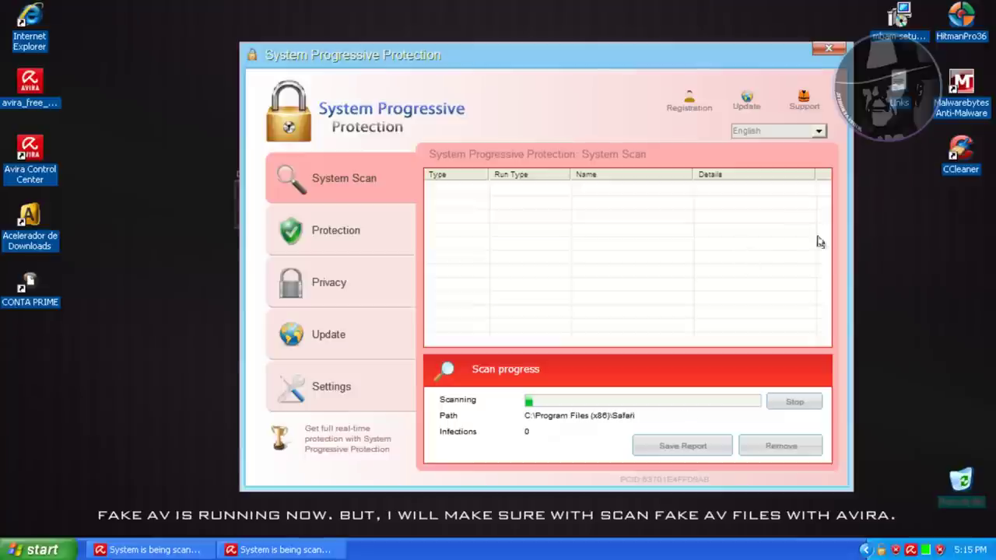
left_click(28, 550)
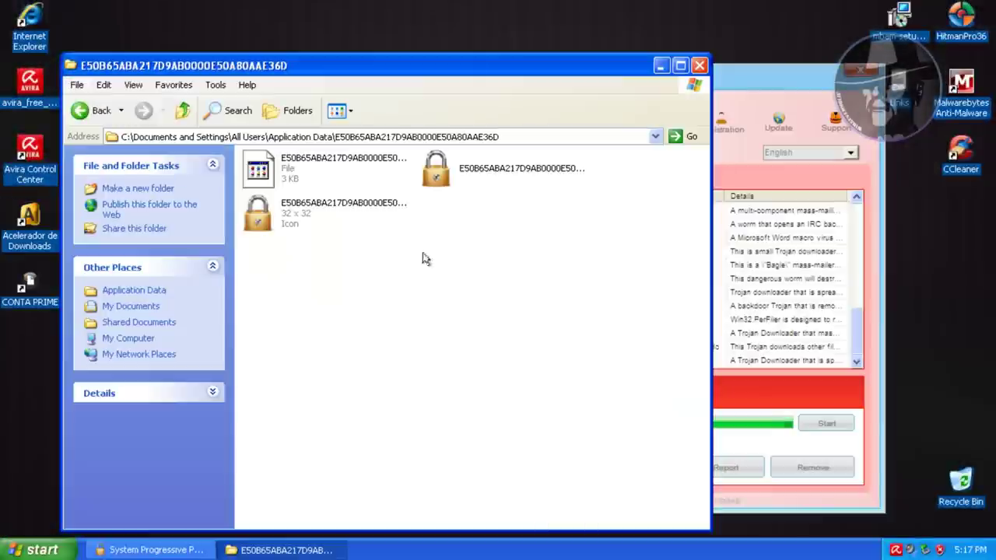
left_click_drag(613, 250, 287, 163)
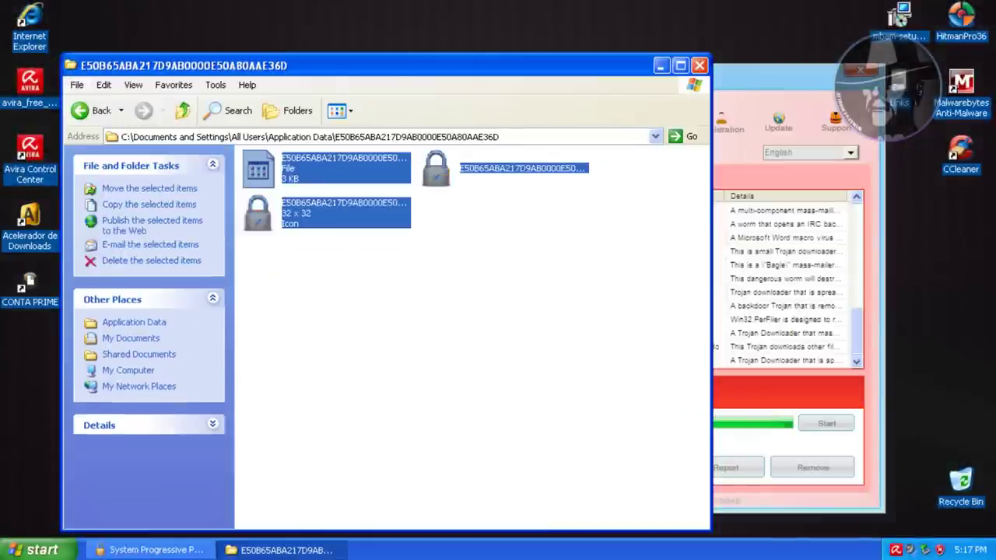
right_click(288, 164)
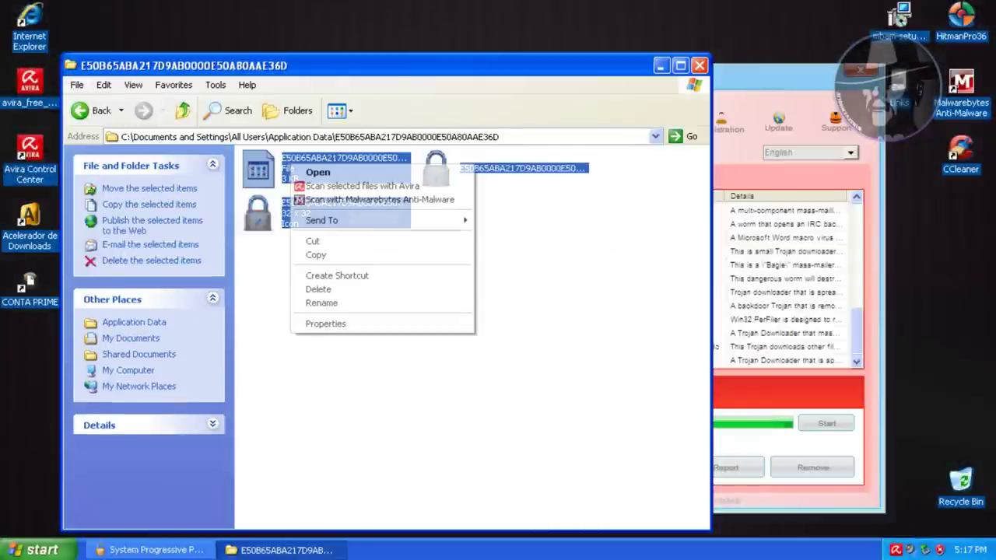
left_click(329, 188)
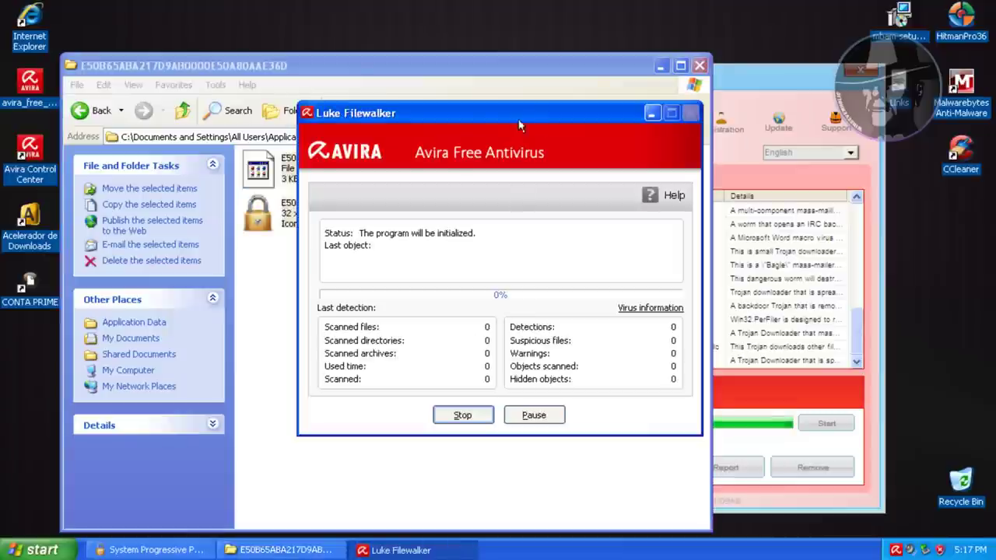
left_click_drag(520, 126, 567, 149)
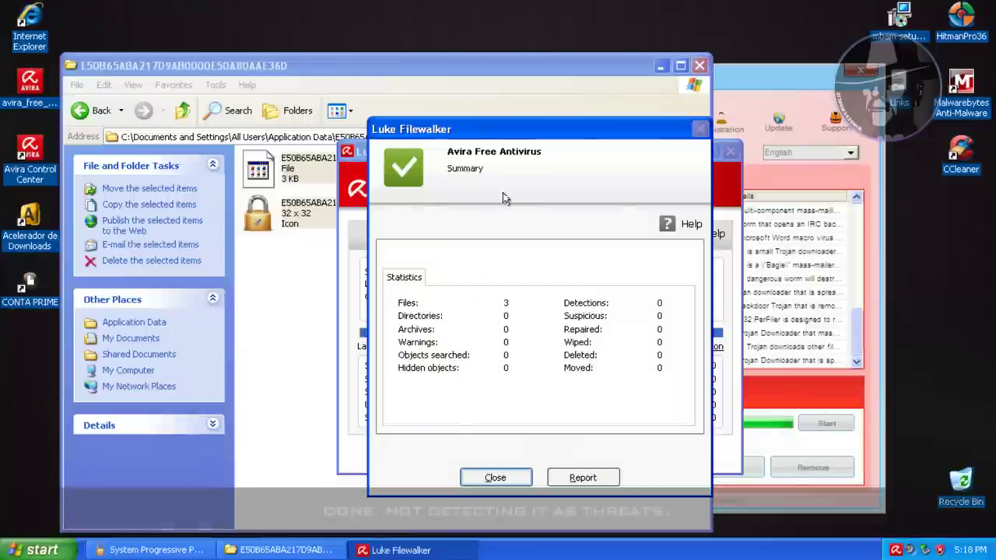
left_click(495, 478)
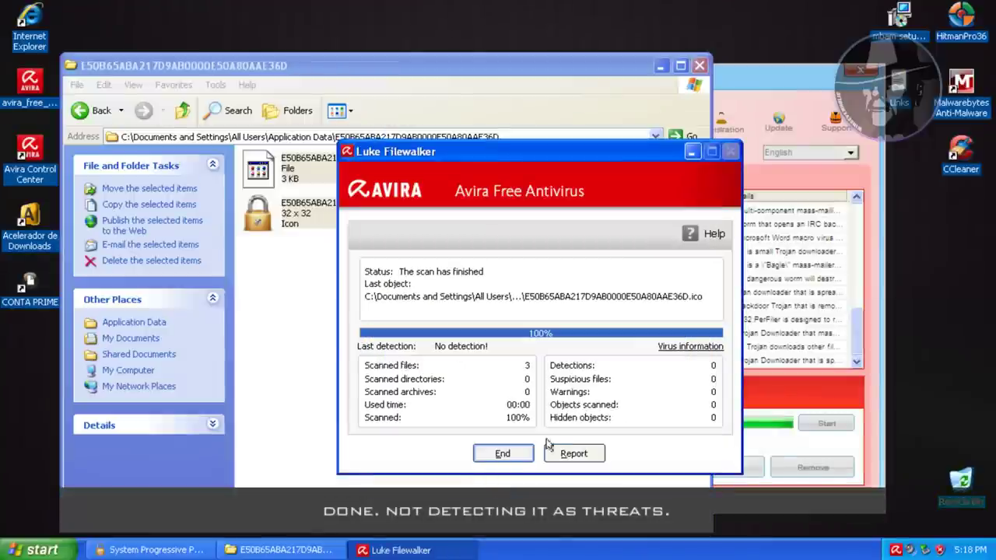
left_click(503, 455)
Put the folder window away and try to open Task Manager while System Progressive Protection is running.
left_click(429, 272)
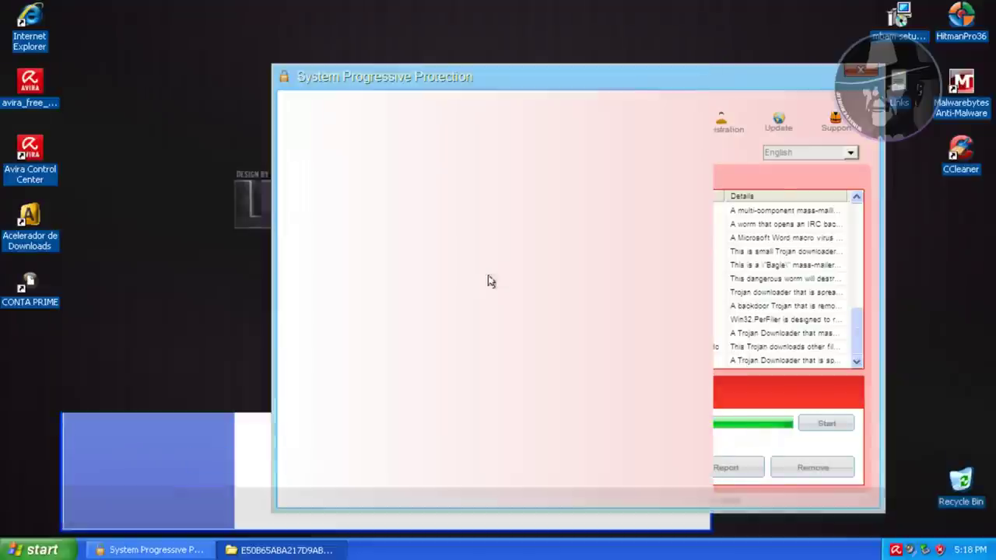
right_click(378, 550)
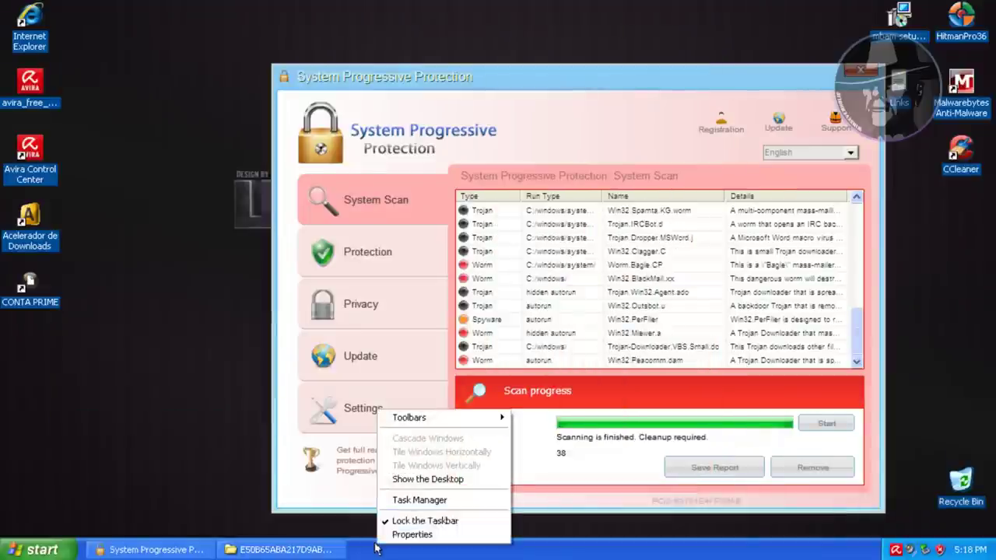
left_click(412, 498)
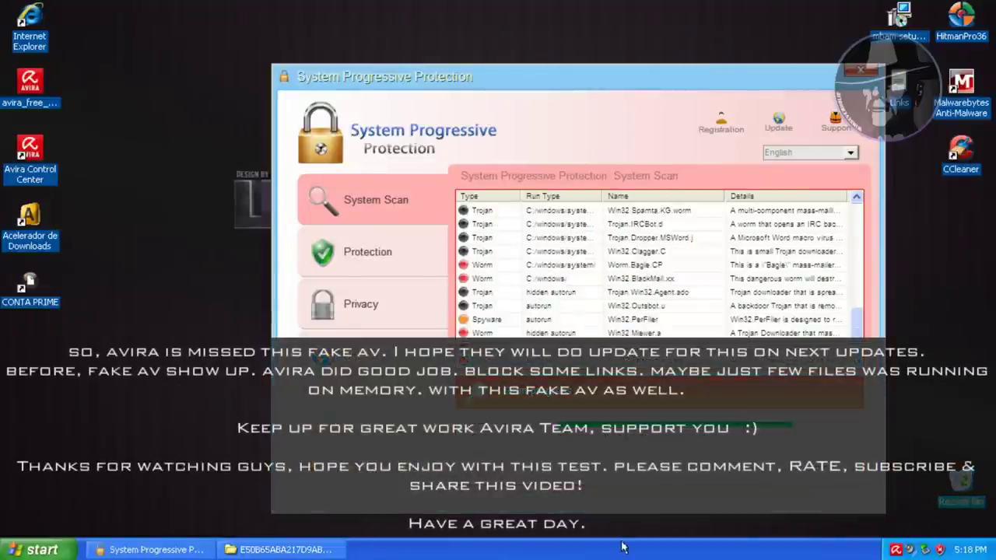